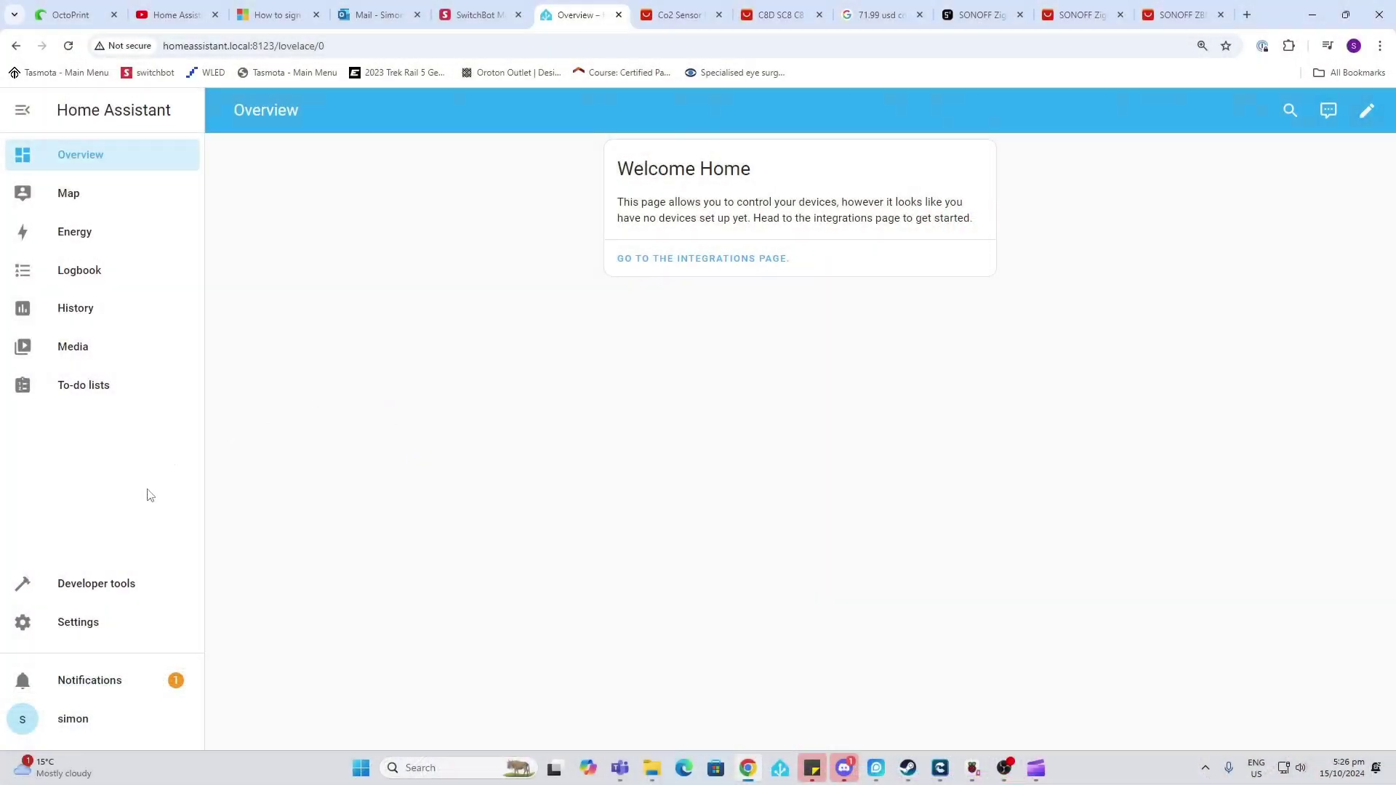
# Switch on the Advanced mode toggle in your Home Assistant user profile.
pyautogui.click(80, 726)
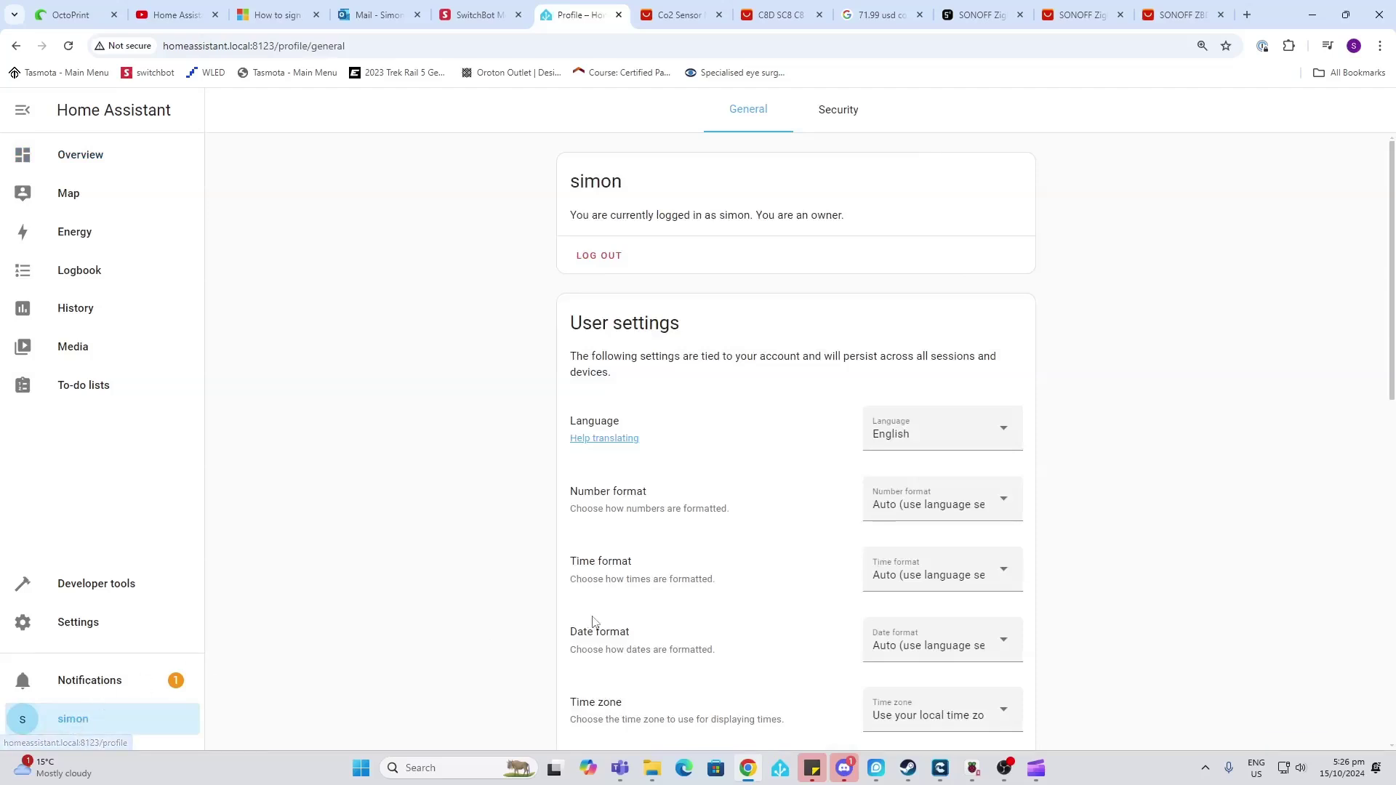
pyautogui.scroll(-5, 593, 624)
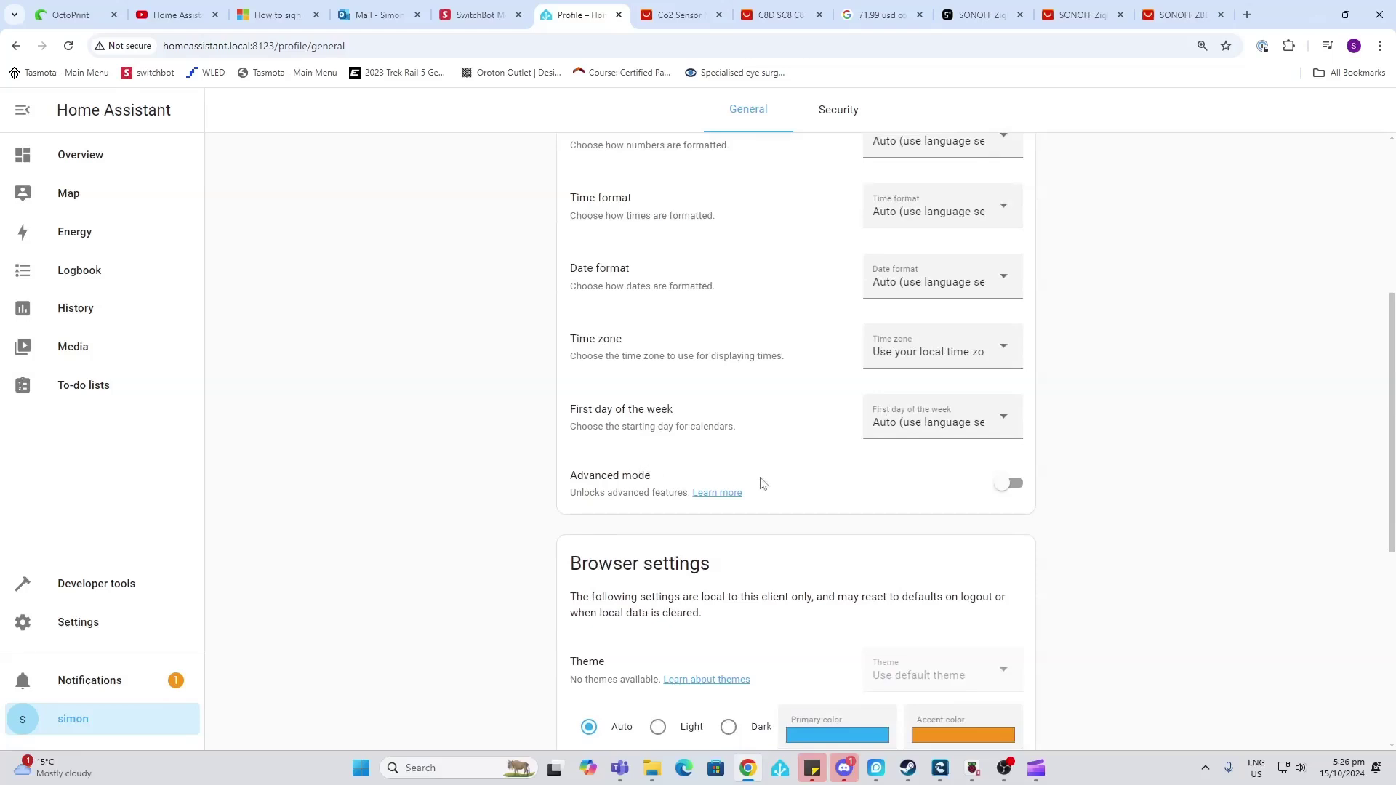
pyautogui.click(1010, 487)
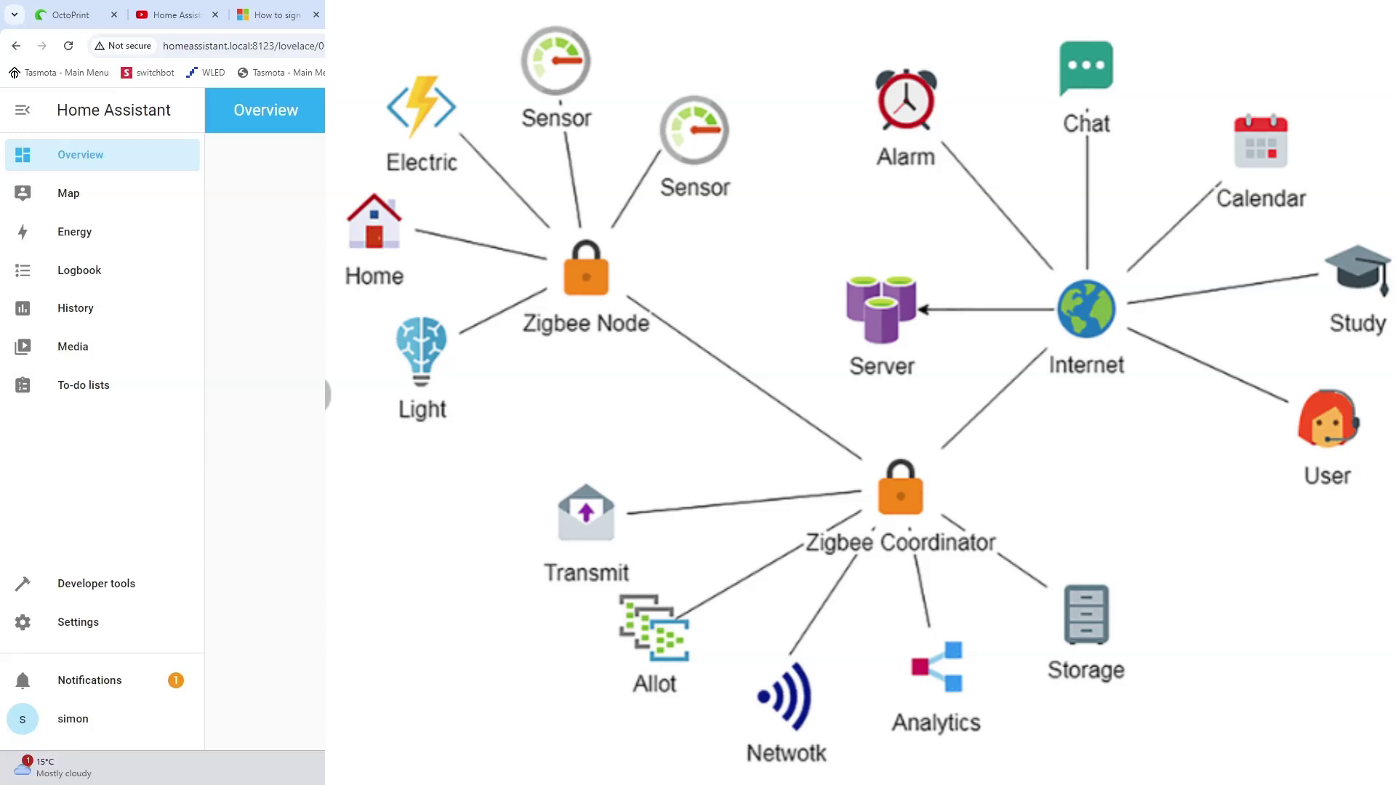
# Scroll through the feature images on the SONOFF ZigBee 3.0 USB Dongle Plus product page.
pyautogui.click(982, 14)
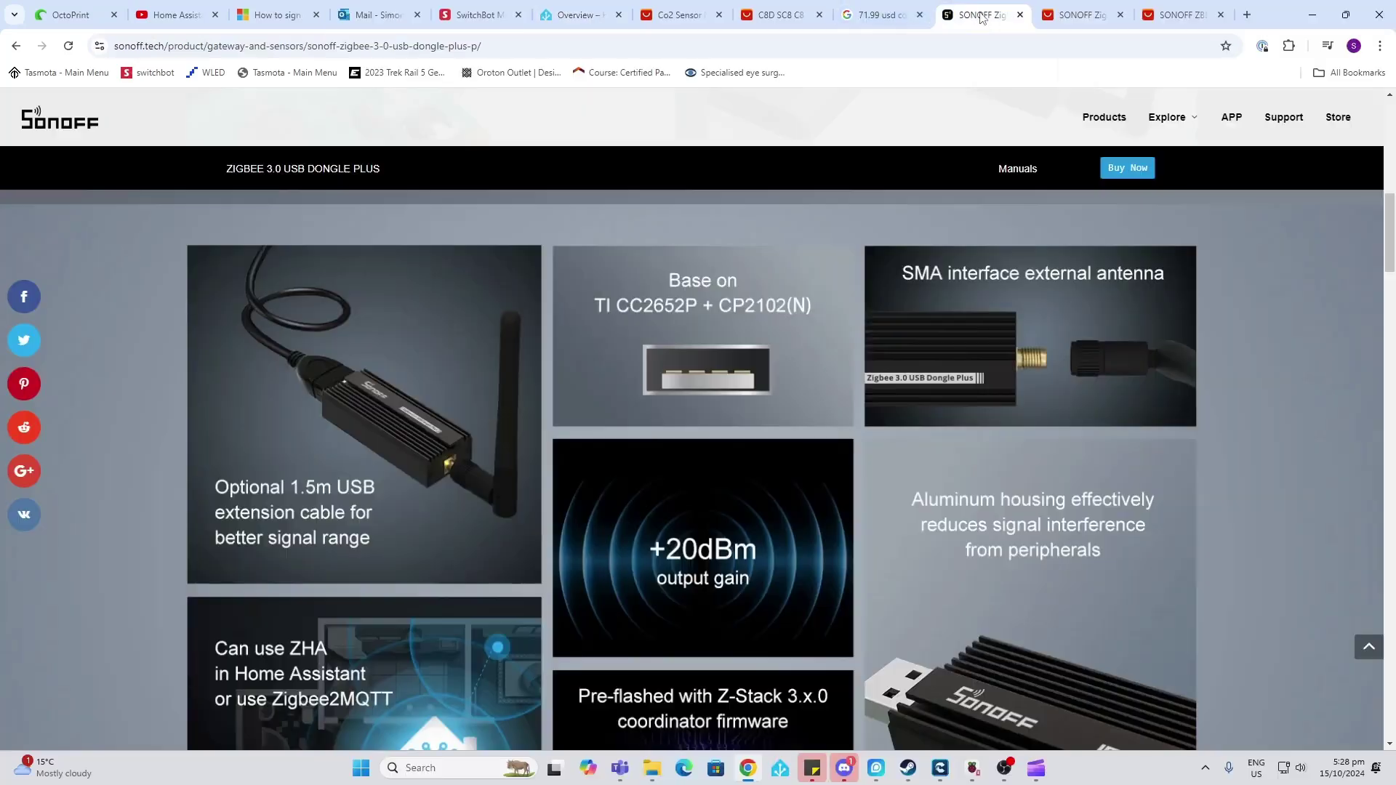
pyautogui.scroll(10, 808, 477)
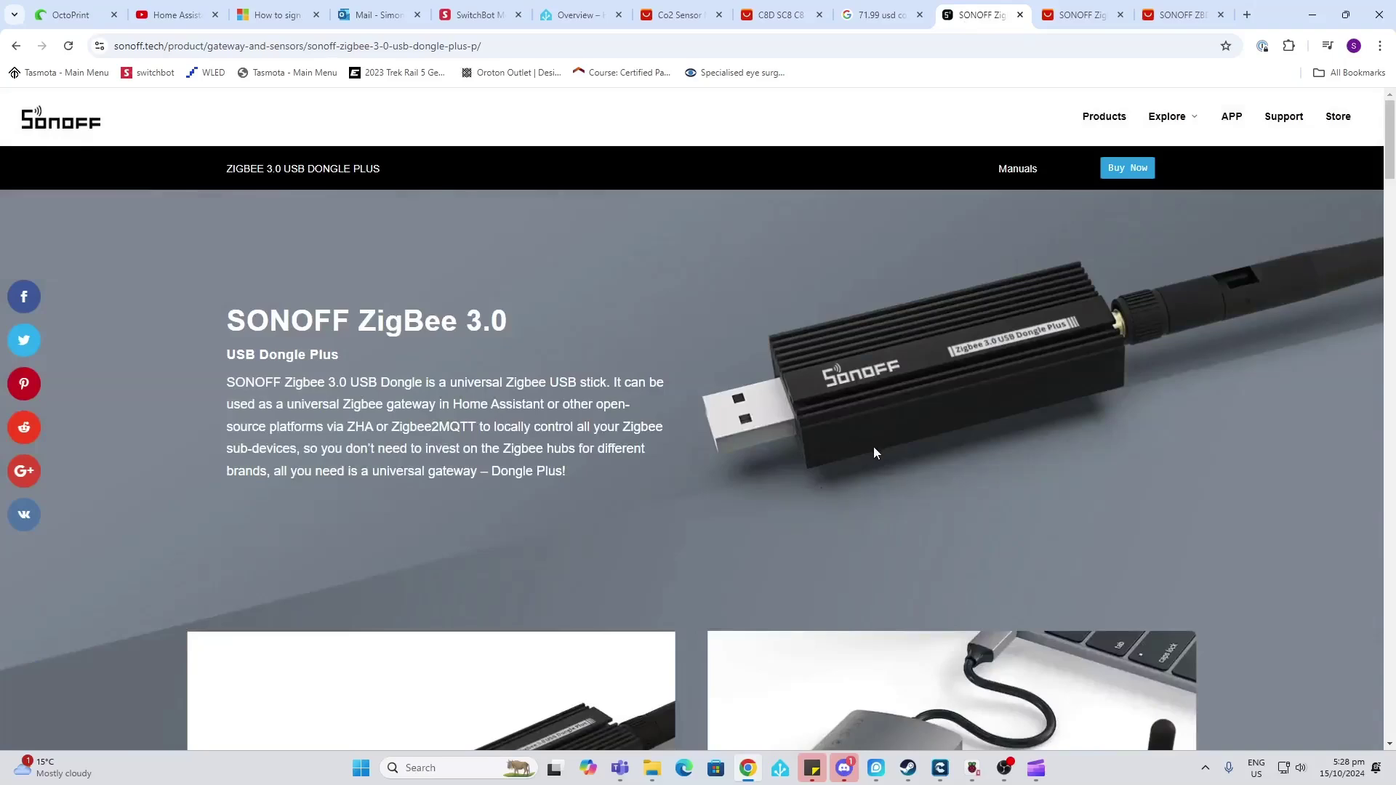
pyautogui.scroll(-3, 874, 448)
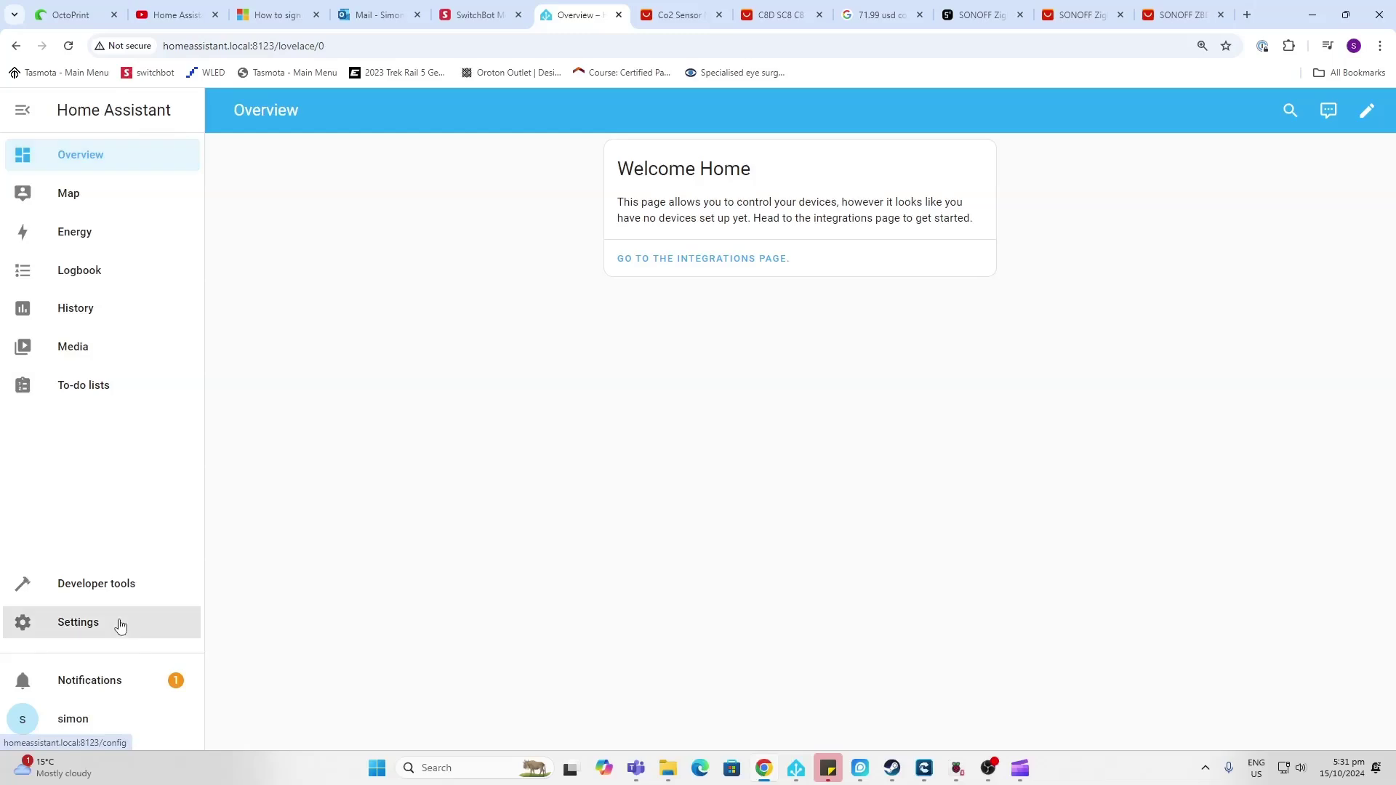
# Go to Settings > Devices & services and scroll down to the configured integrations.
pyautogui.click(119, 624)
pyautogui.click(732, 257)
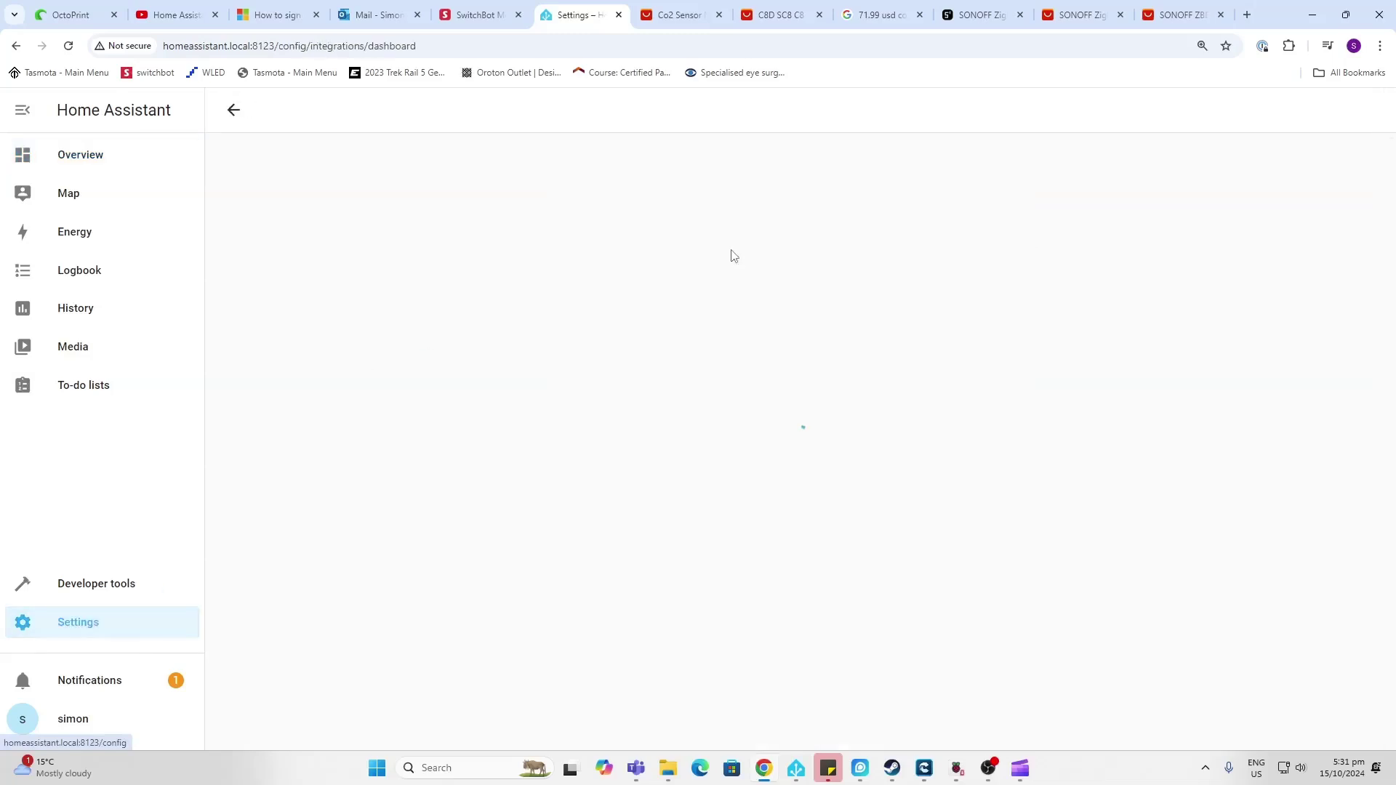
pyautogui.scroll(-15, 797, 444)
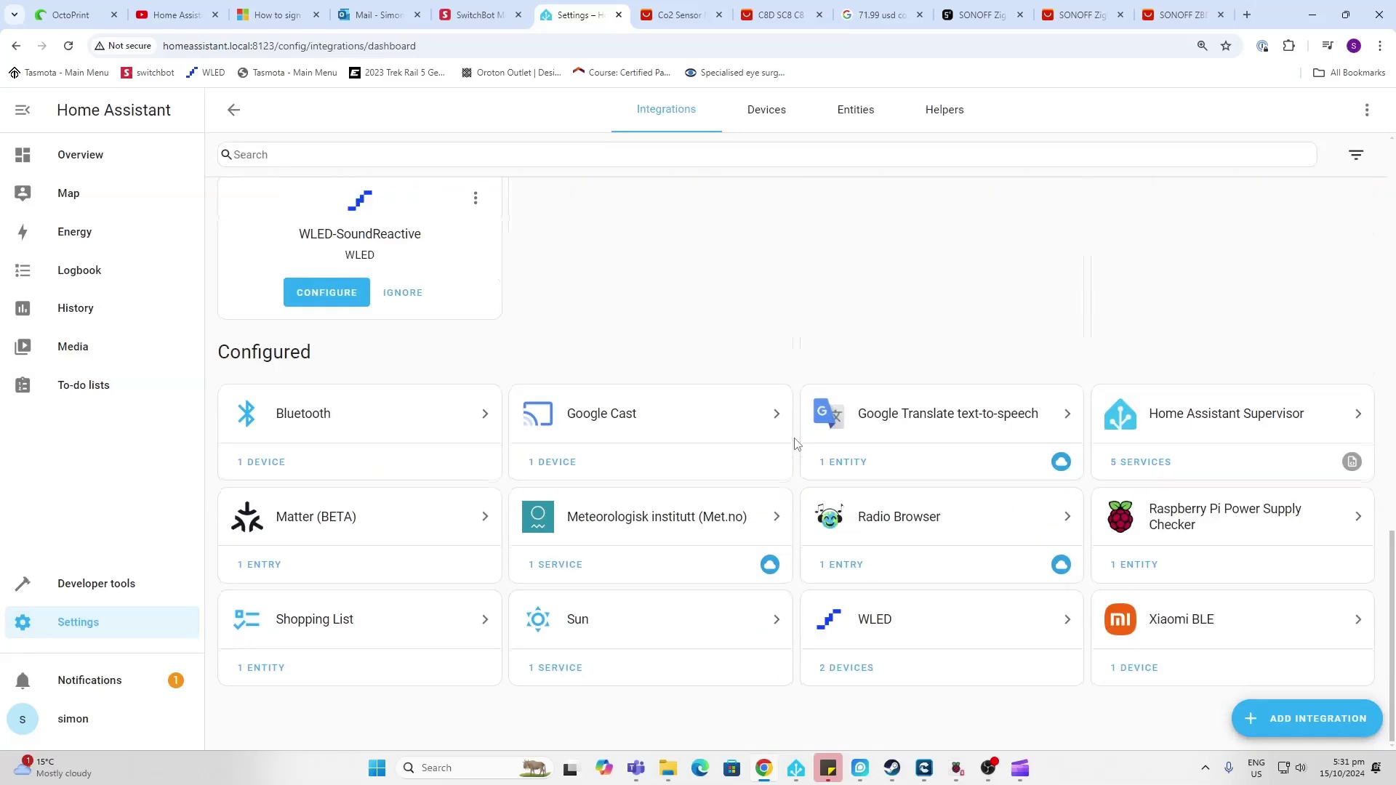
pyautogui.scroll(10, 797, 444)
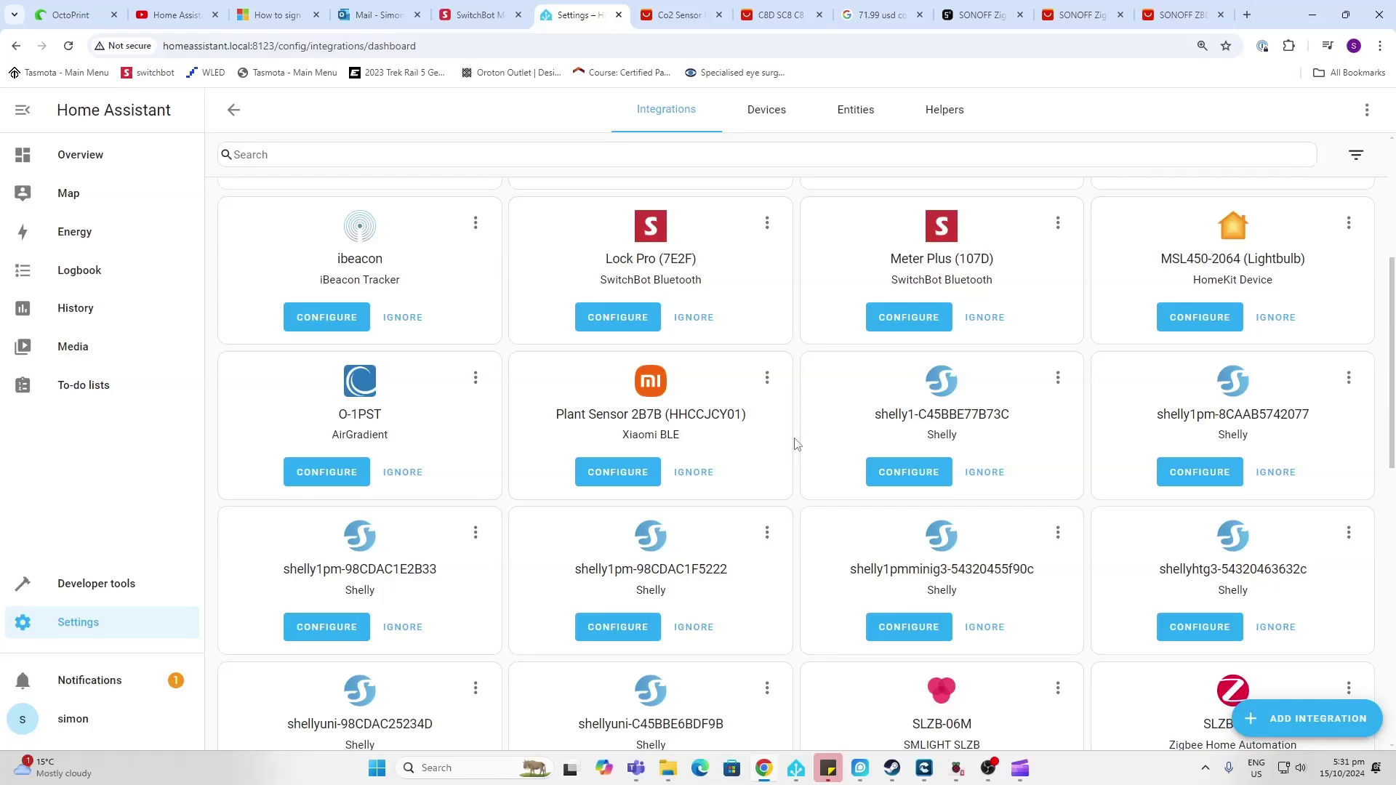
pyautogui.scroll(-10, 797, 444)
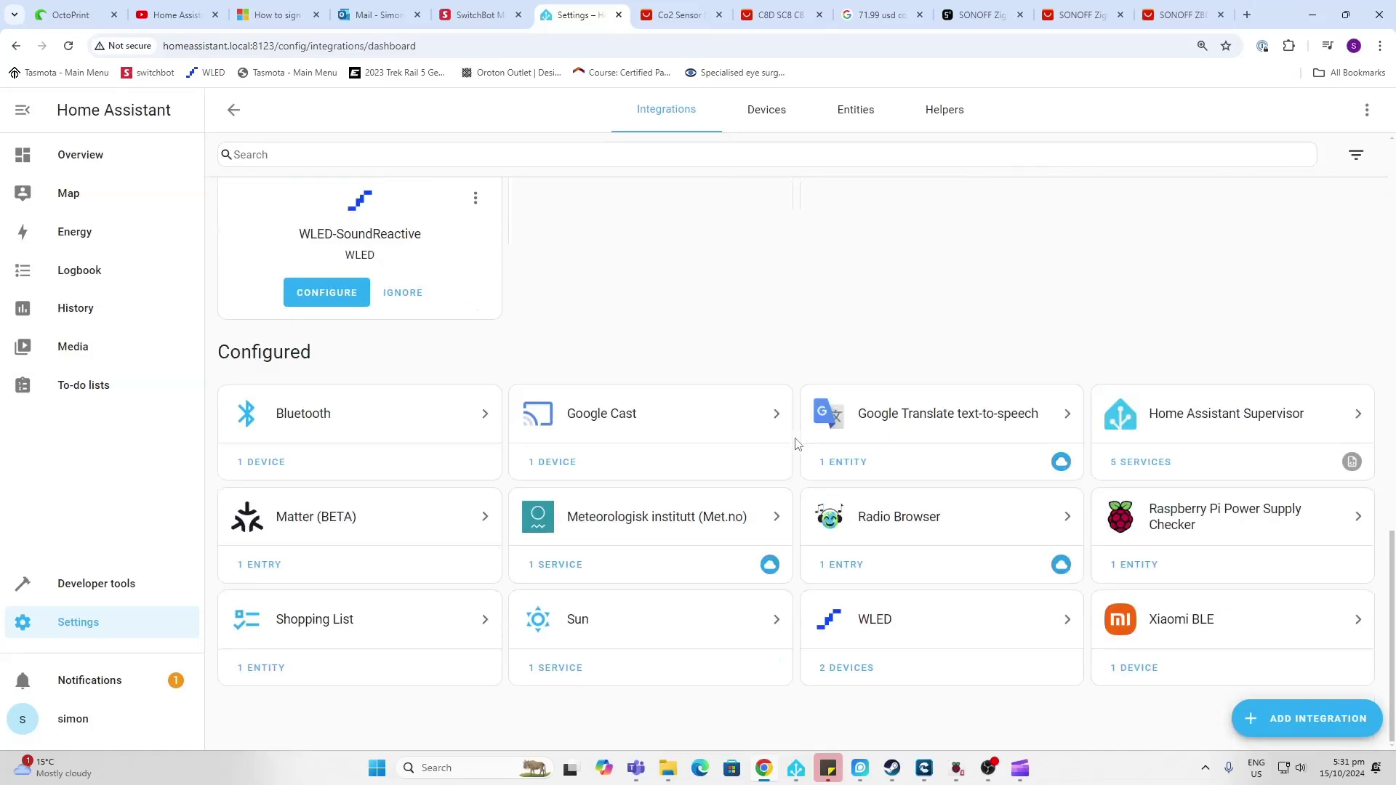
# Add Zigbee Home Automation on the SONOFF dongle, erasing old network settings, with the coordinator in Kitchen.
pyautogui.click(1286, 723)
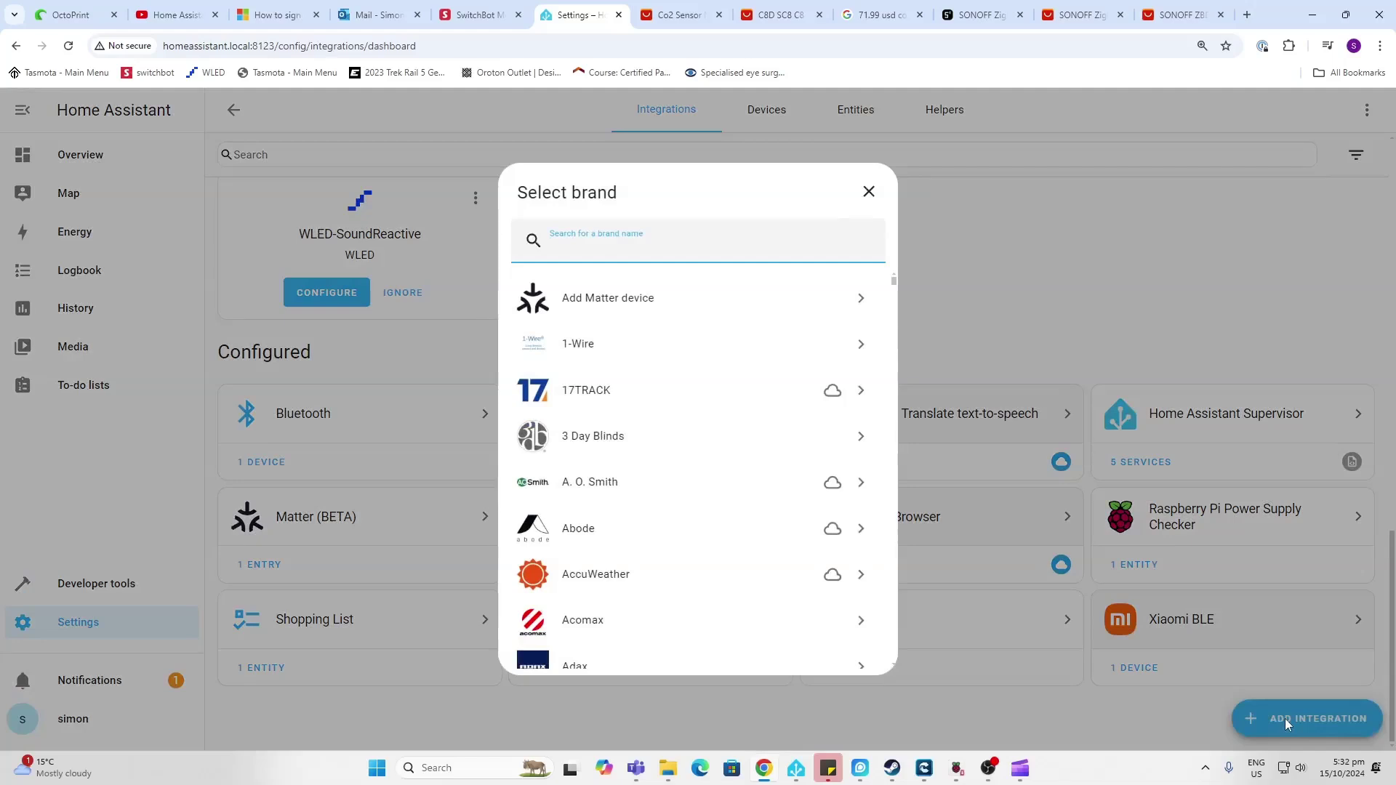
pyautogui.write('zha')
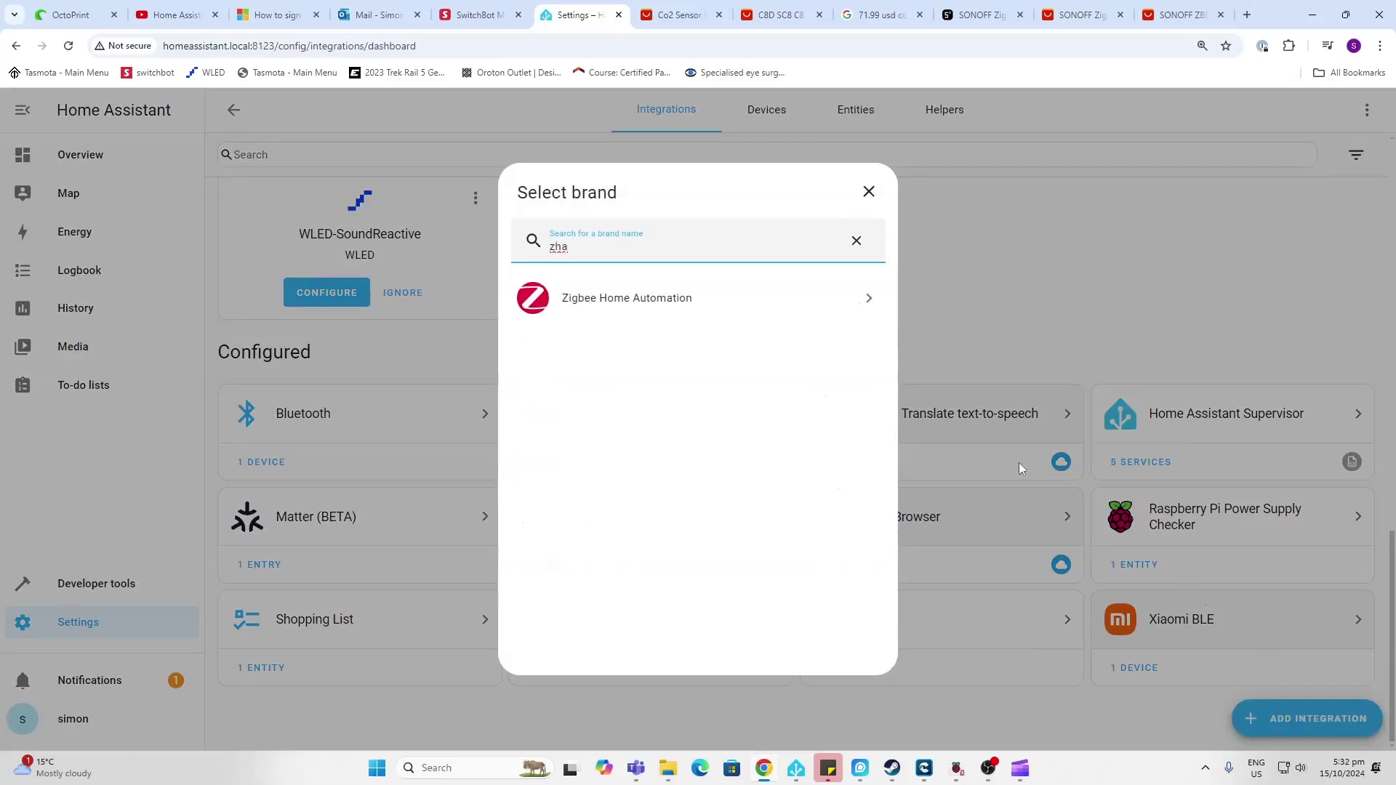
pyautogui.click(653, 309)
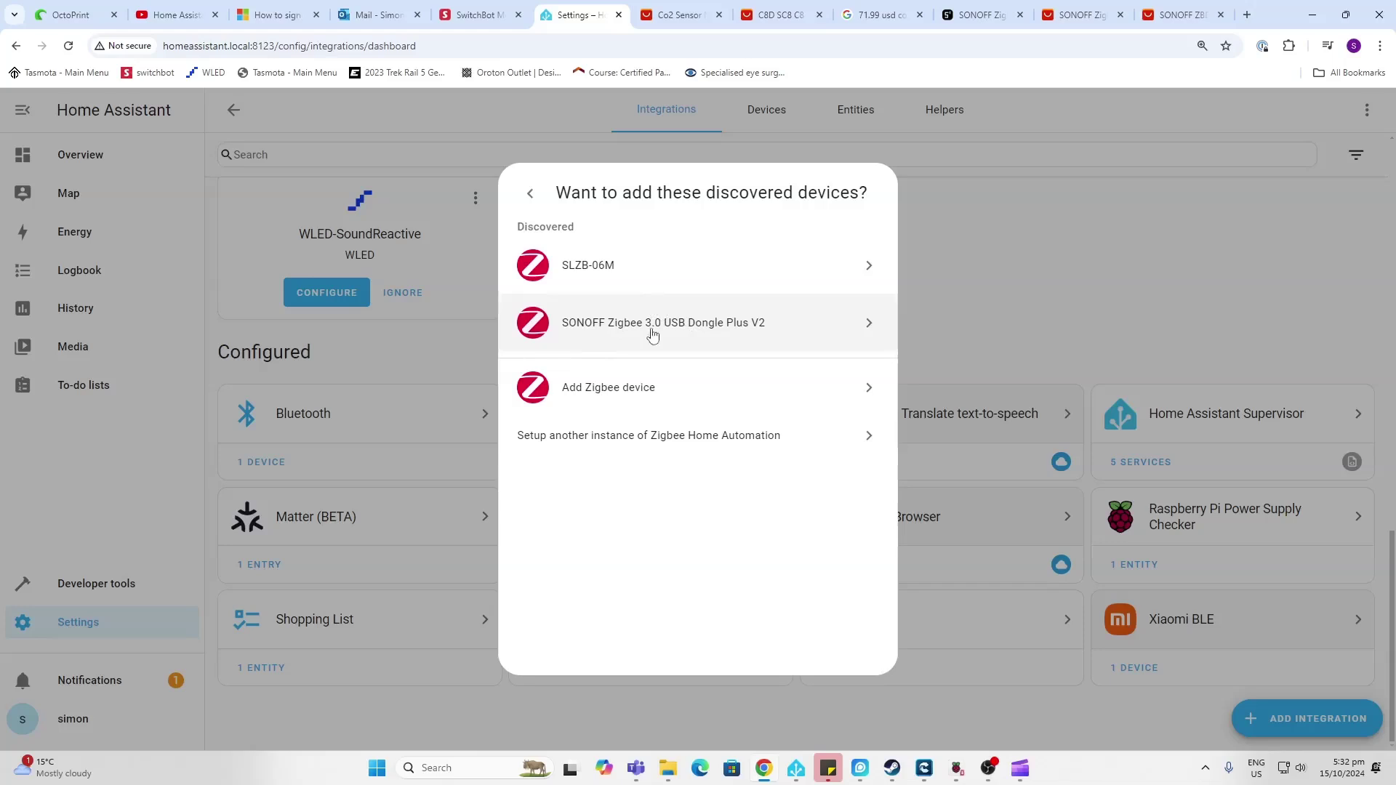
pyautogui.click(712, 329)
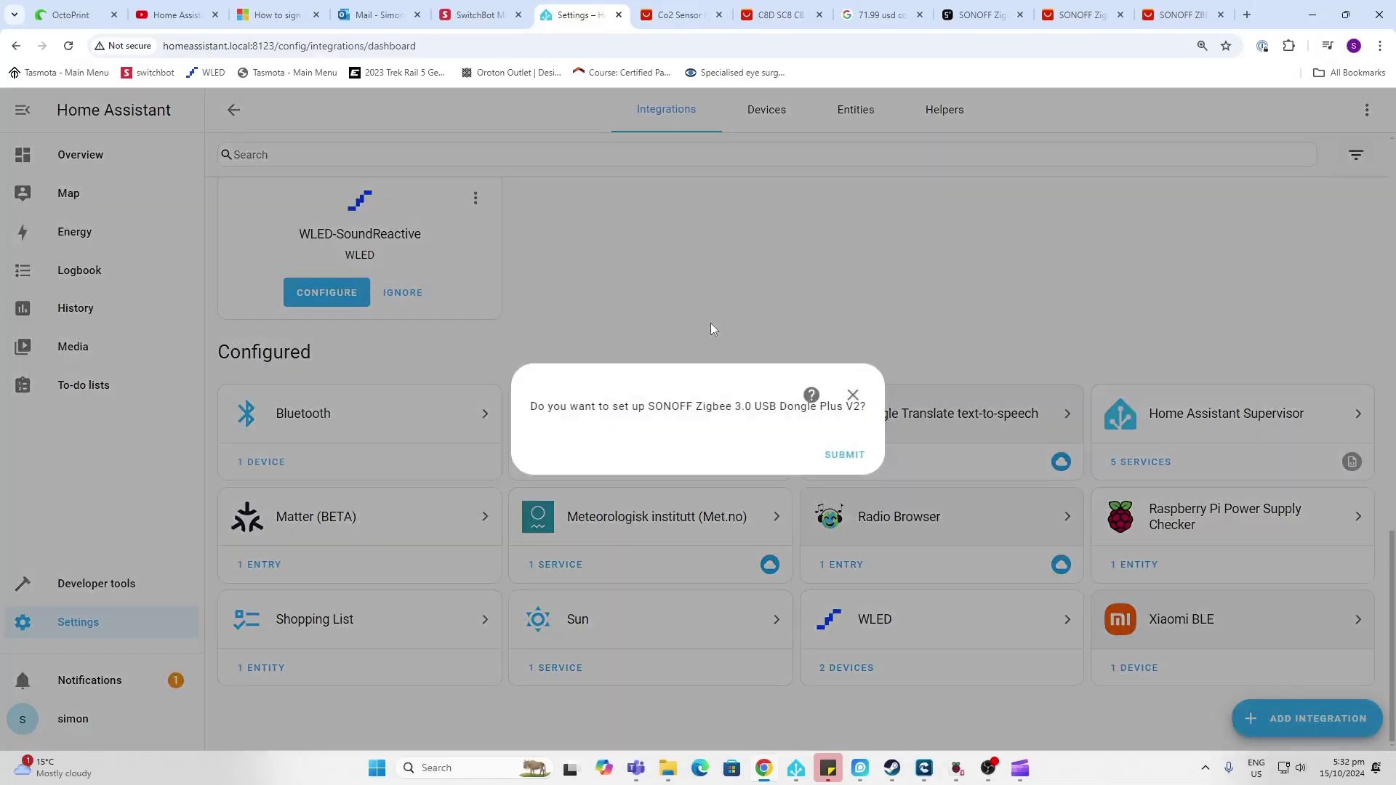
pyautogui.click(844, 456)
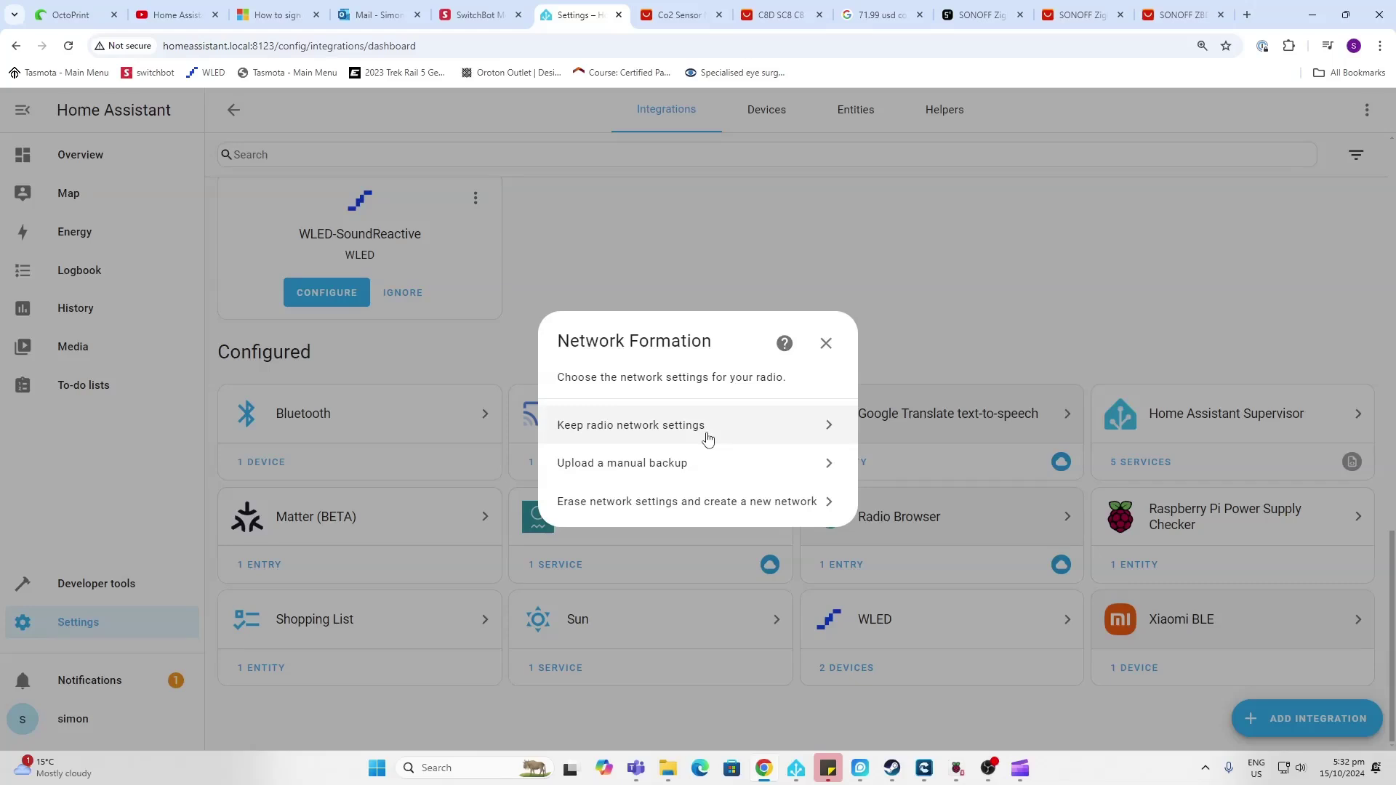
pyautogui.click(772, 515)
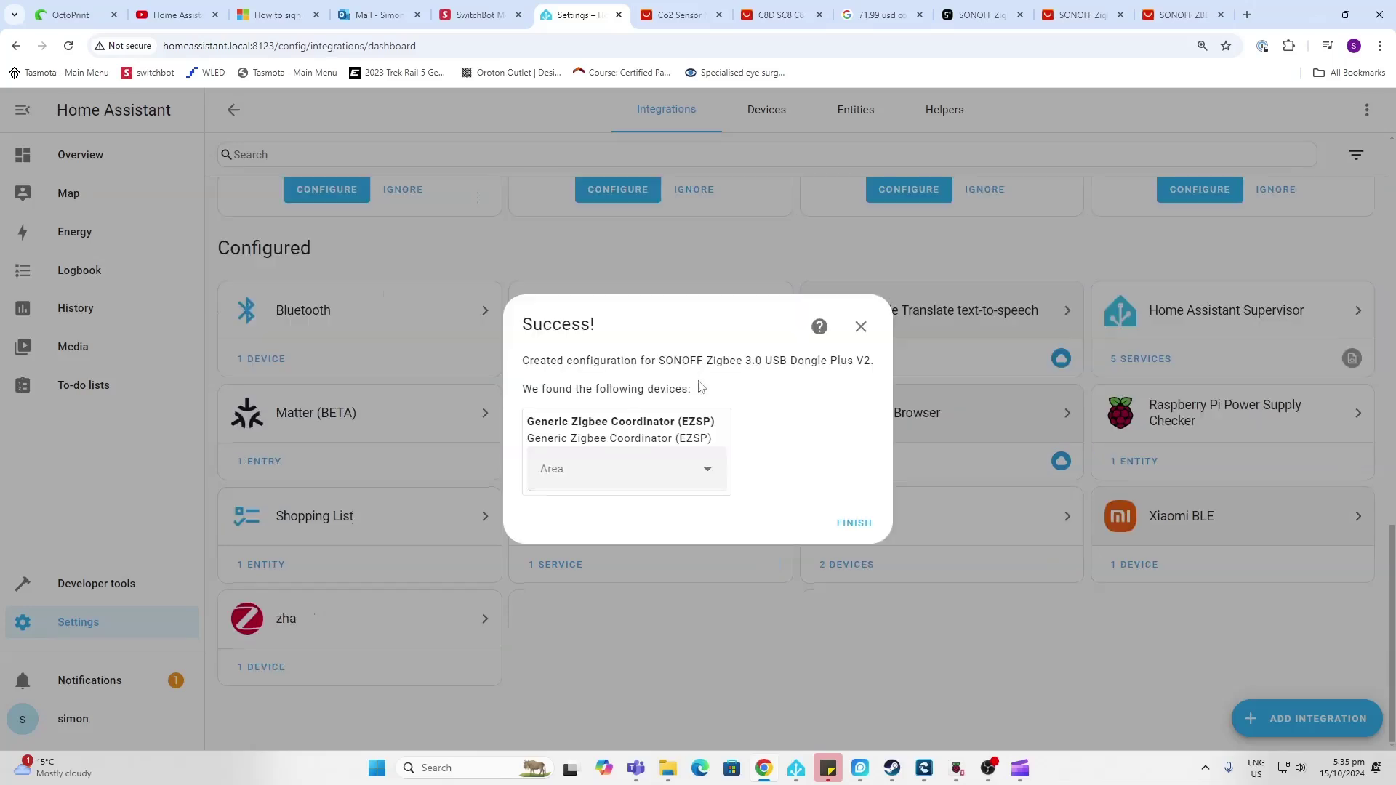
pyautogui.click(708, 475)
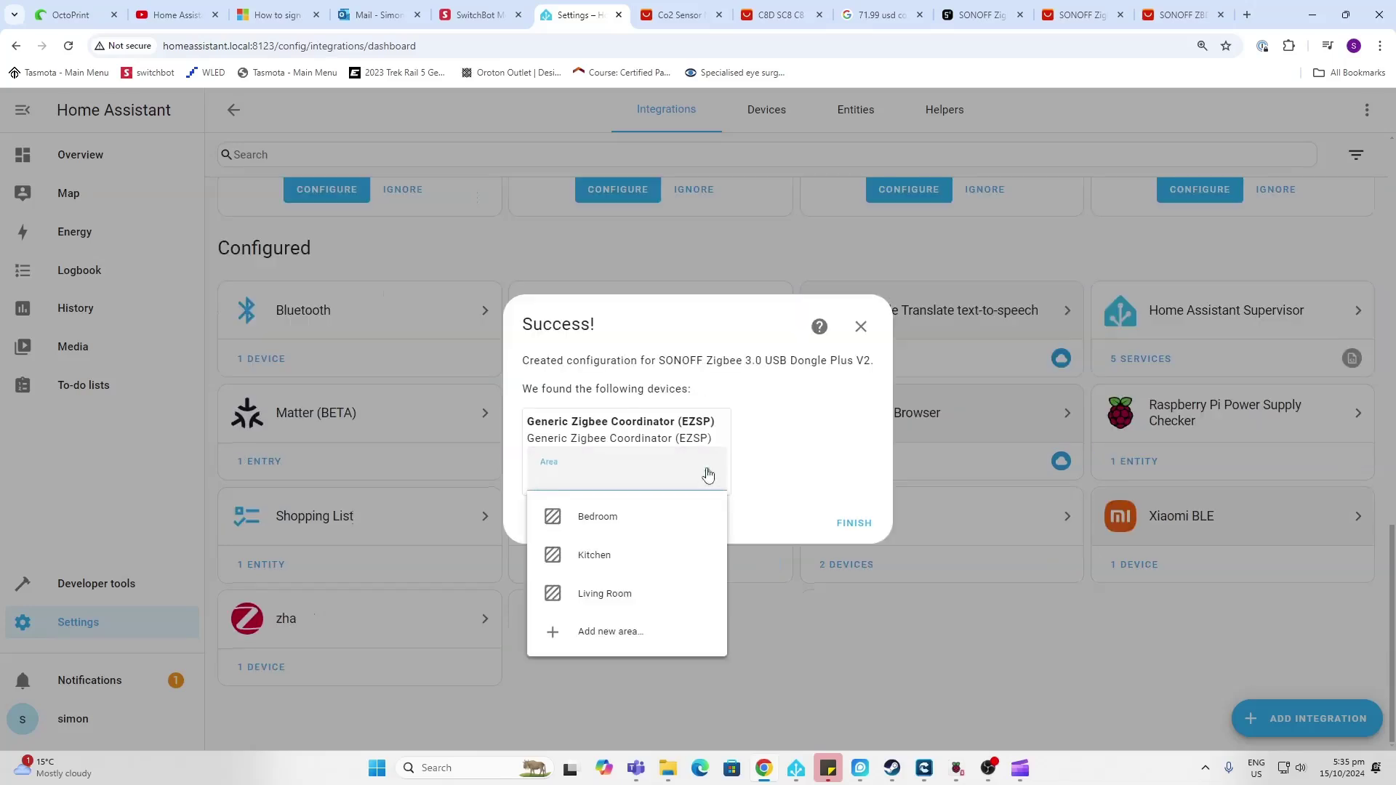
pyautogui.click(661, 554)
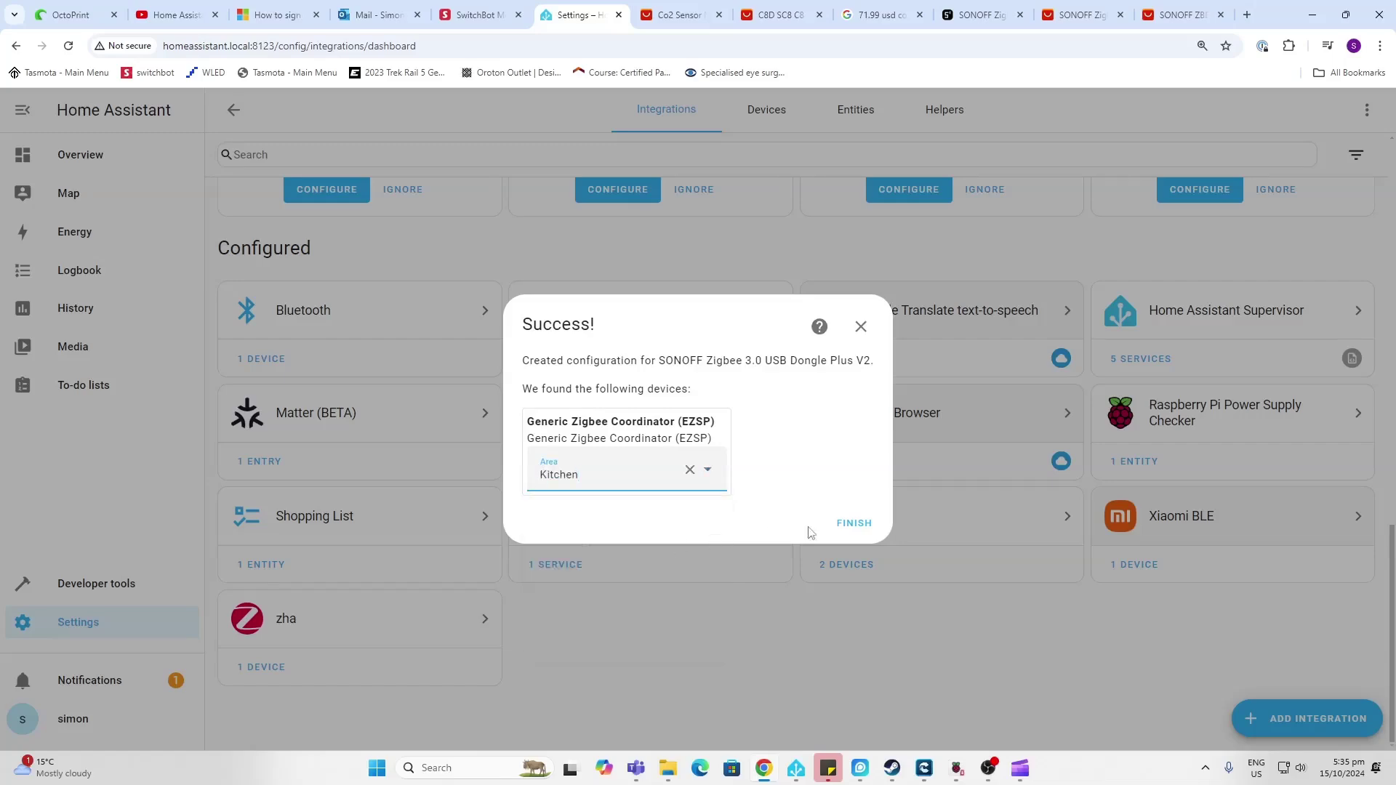
pyautogui.click(842, 530)
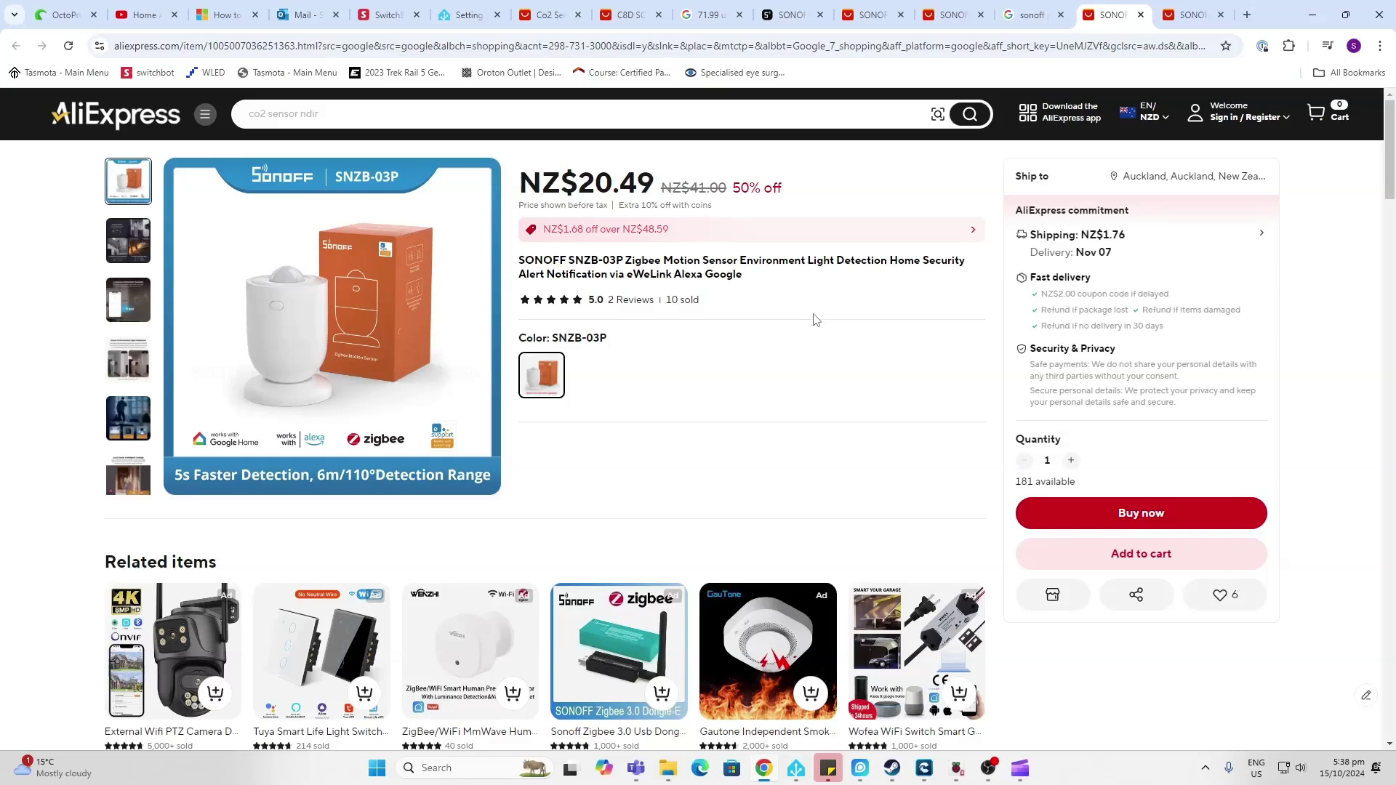
# Start Add Zigbee device under Zigbee Home Automation to pair the SNZB-03P motion sensor.
pyautogui.click(469, 14)
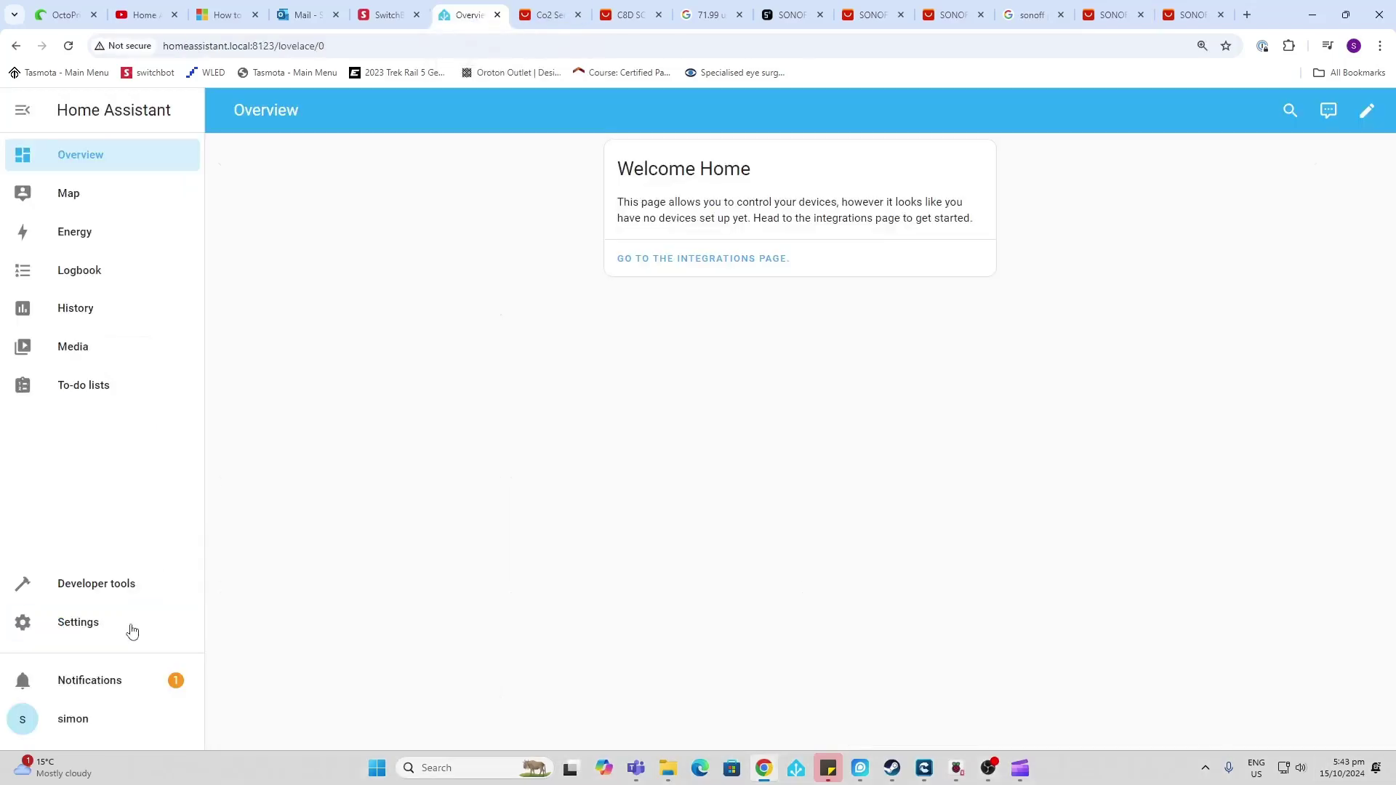
pyautogui.click(131, 629)
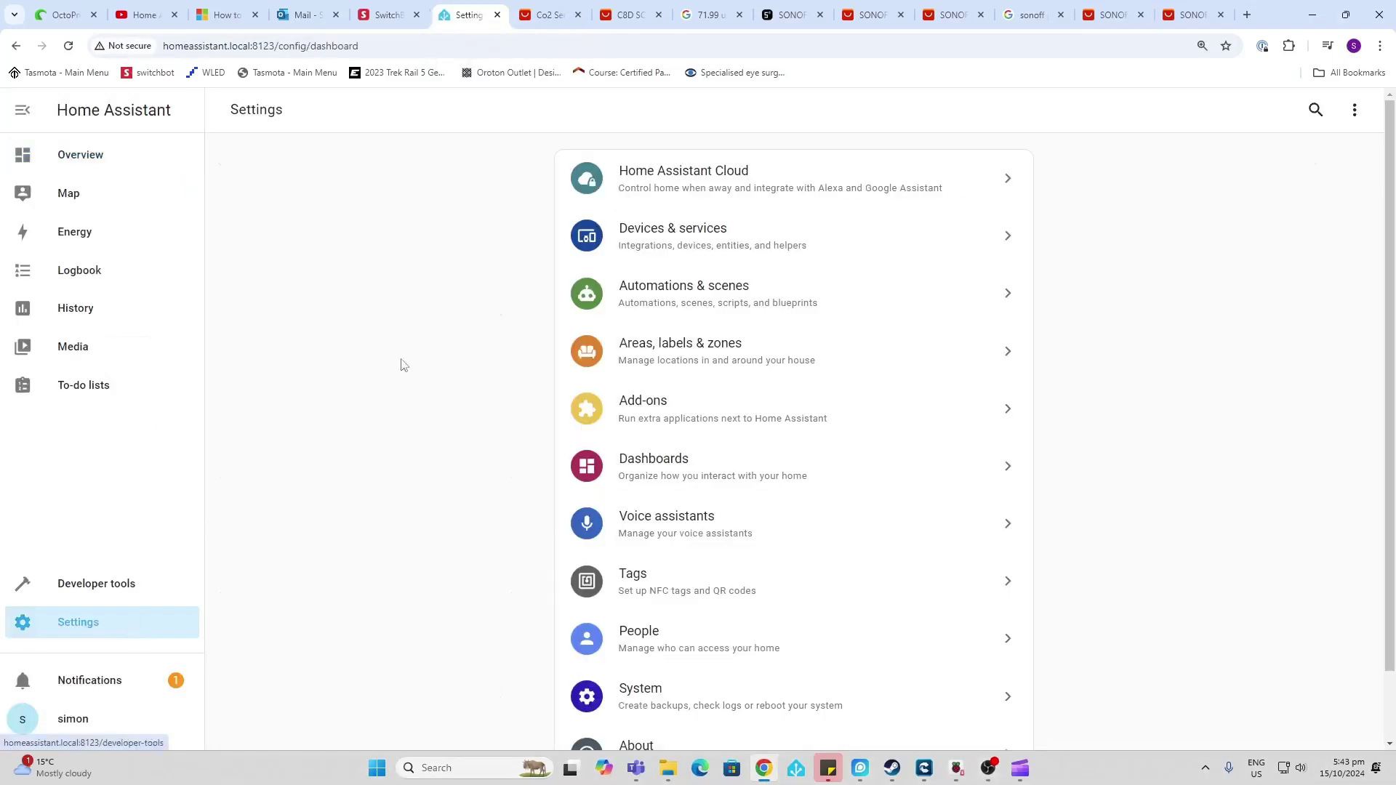
pyautogui.click(700, 238)
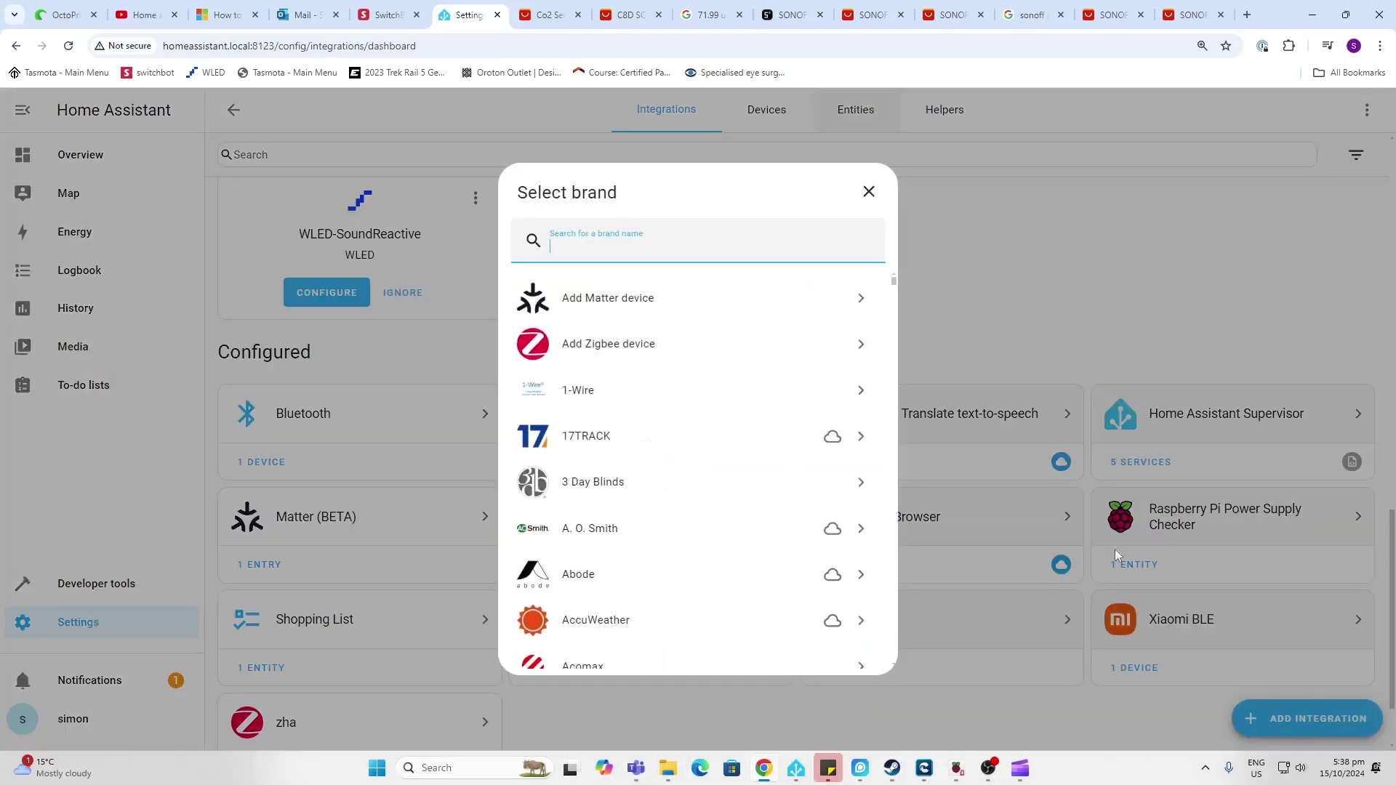
pyautogui.write('z')
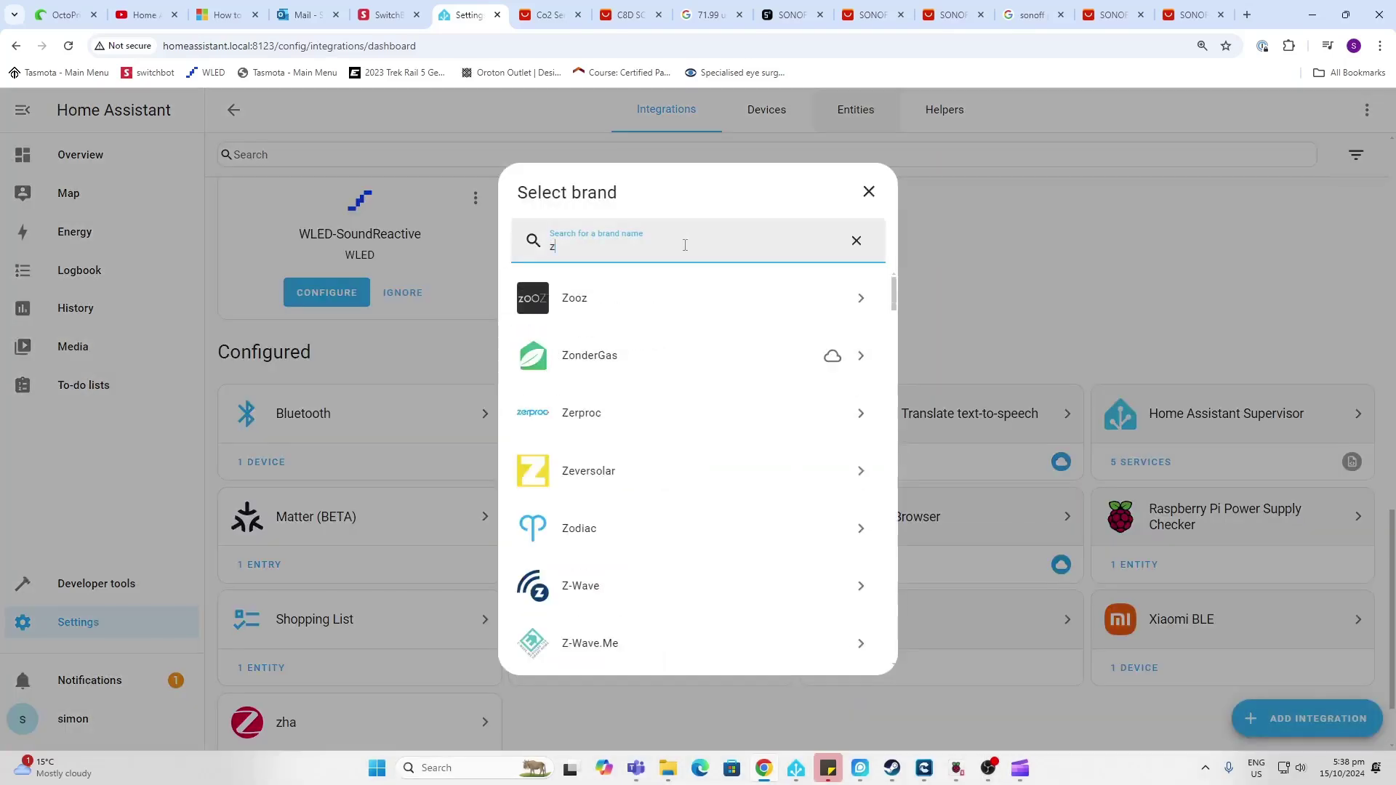
pyautogui.write('ig')
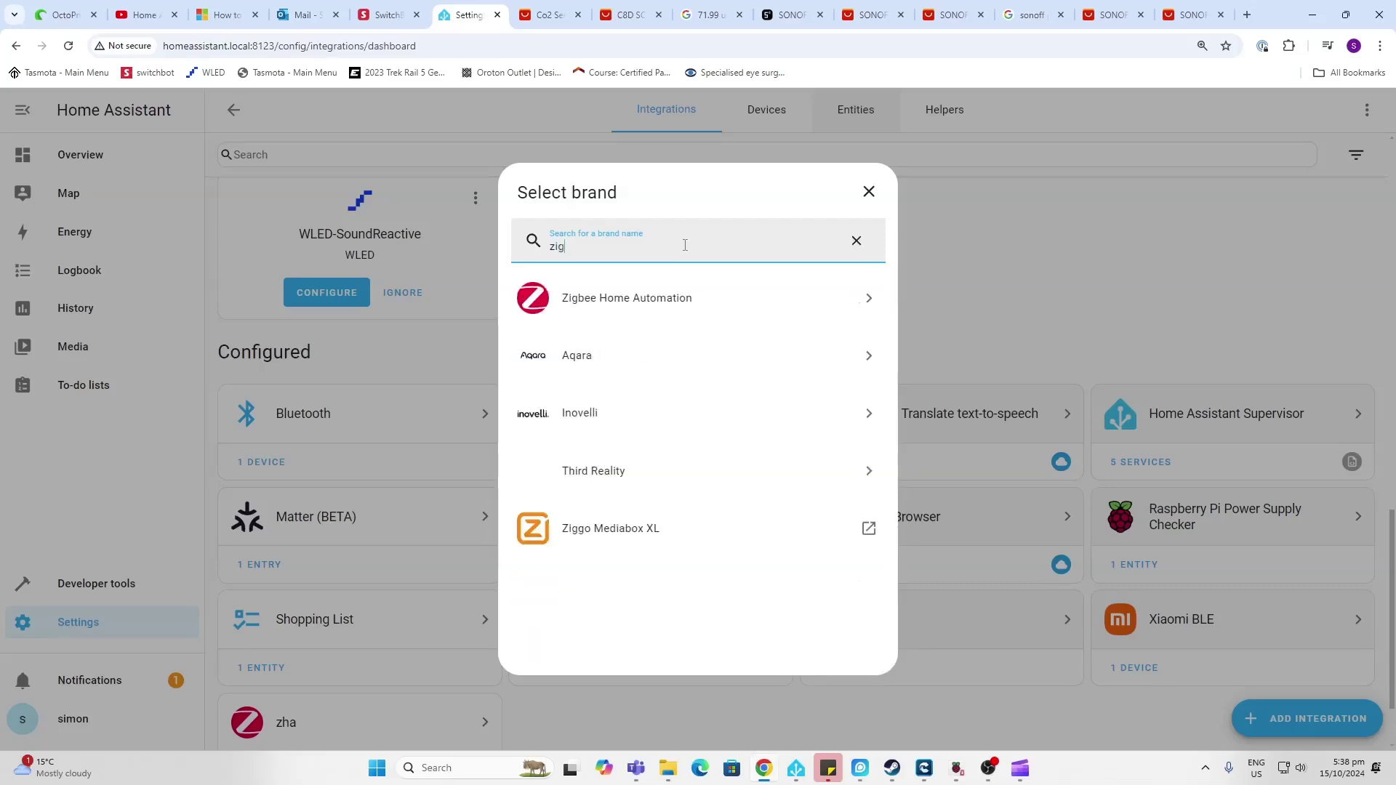
pyautogui.click(675, 299)
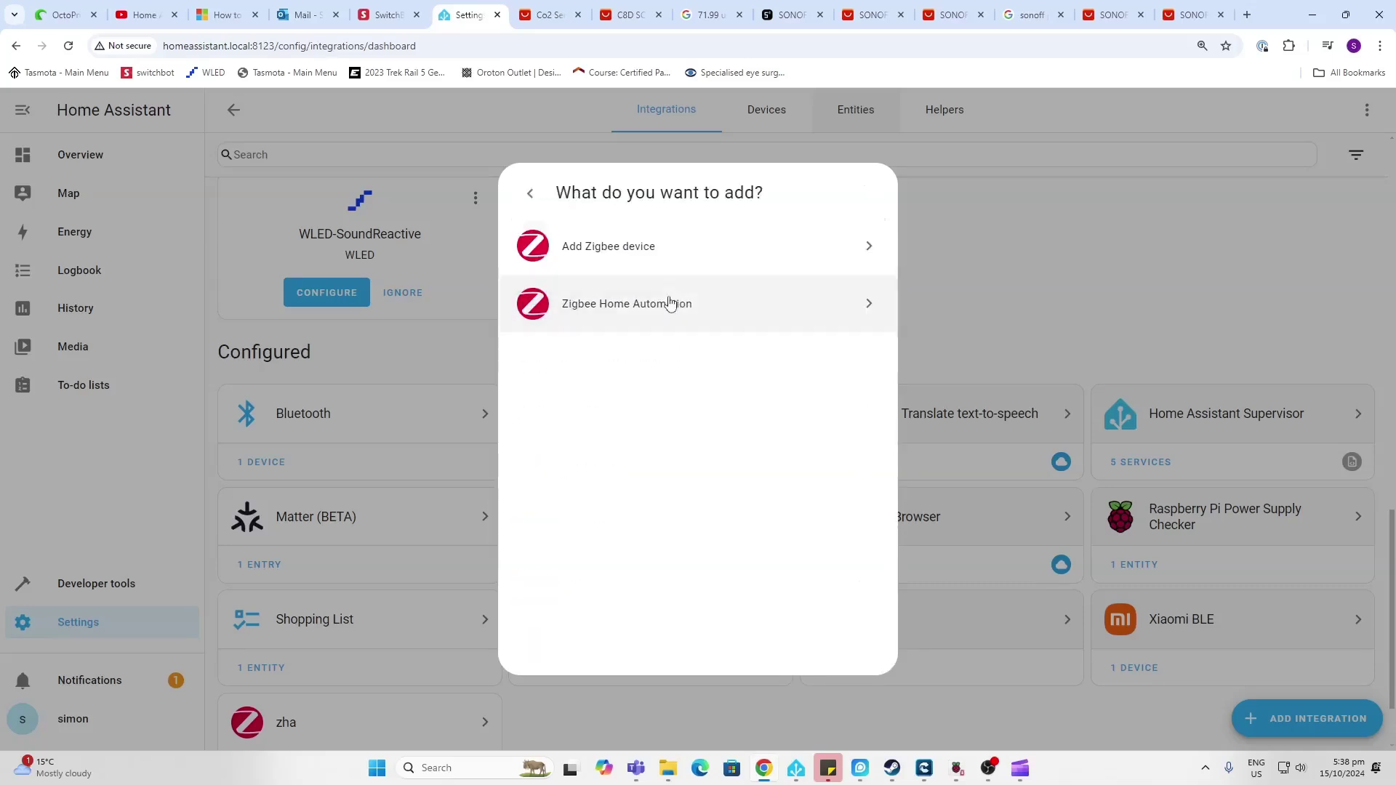
pyautogui.click(670, 252)
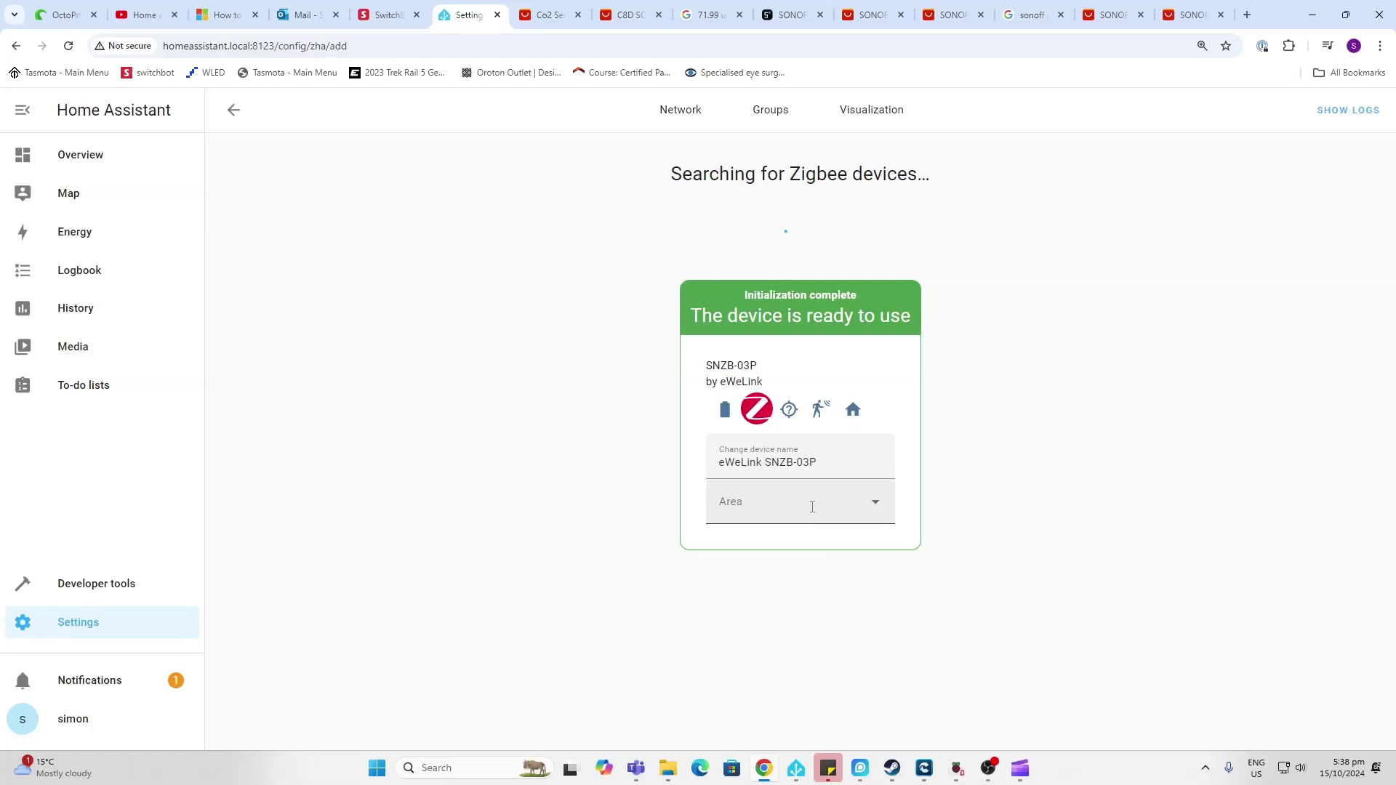
# Assign the eWeLink SNZB-03P motion sensor to the Kitchen area.
pyautogui.click(810, 511)
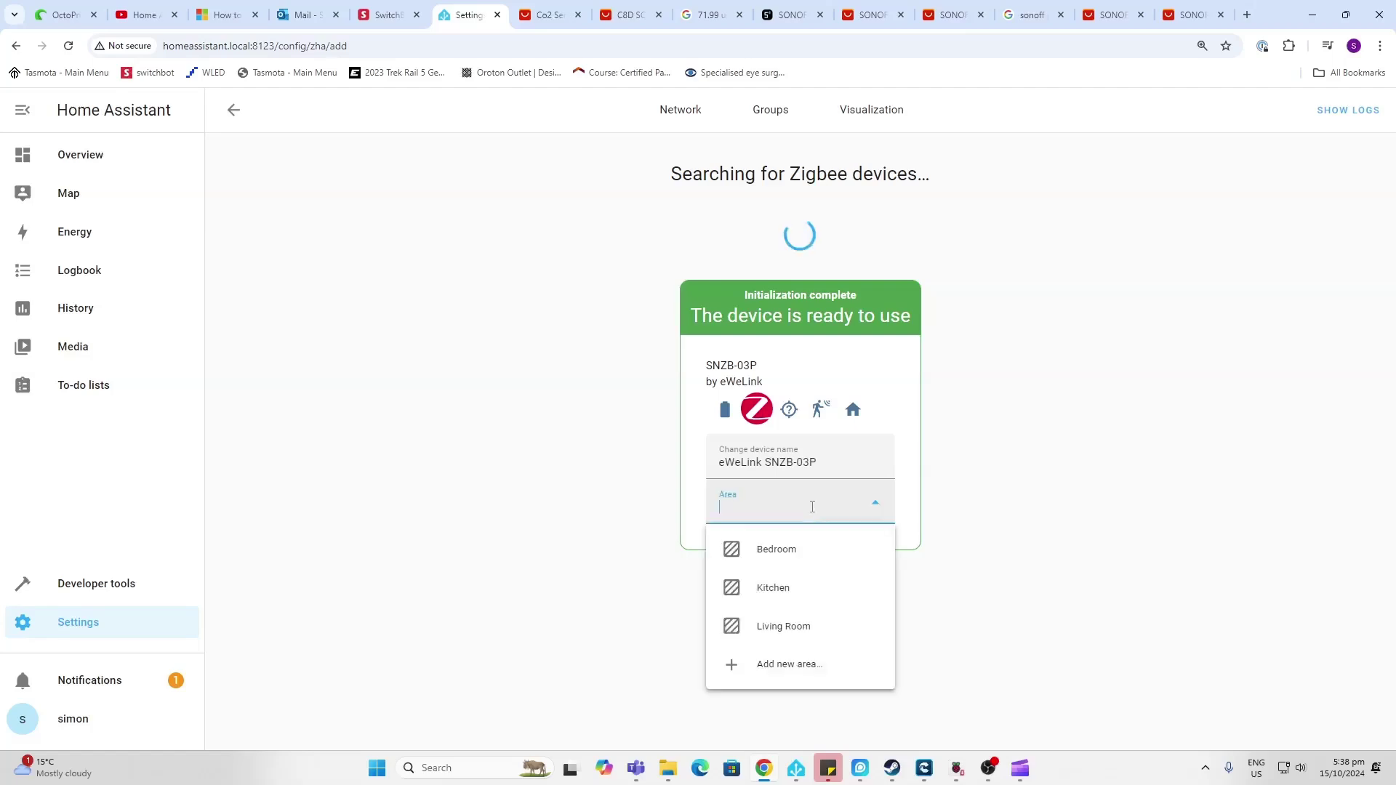
pyautogui.click(803, 589)
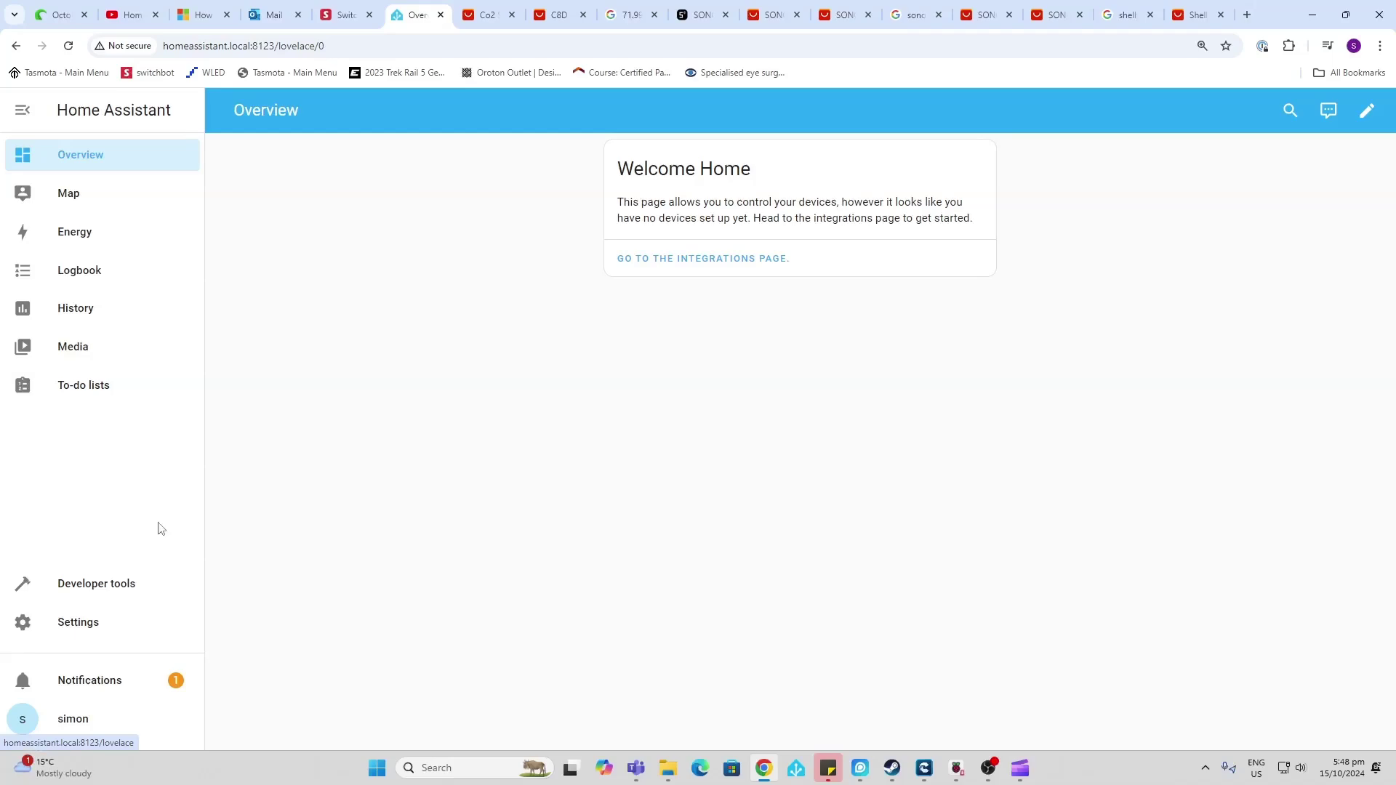
# Open the new-devices notification and scroll down to the discovered Shelly devices.
pyautogui.click(107, 683)
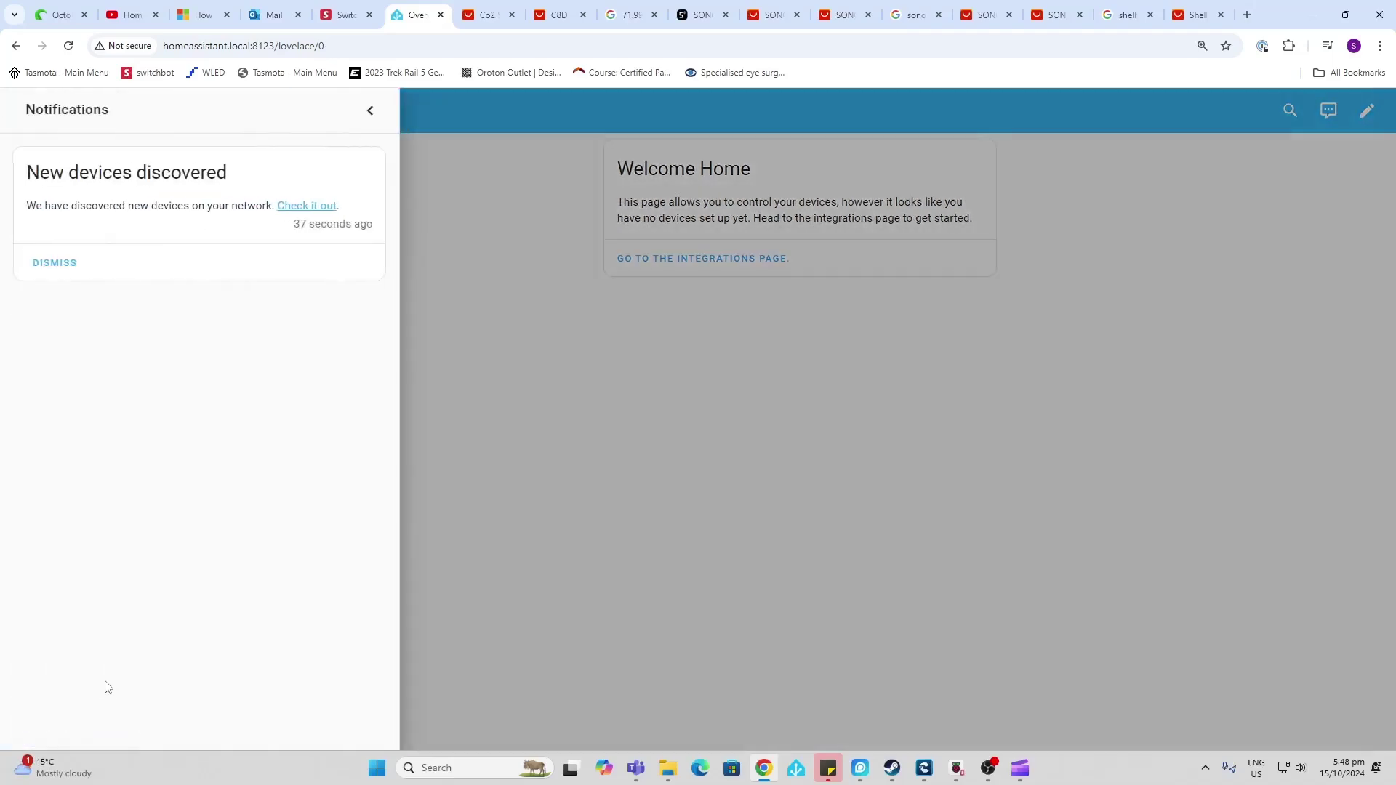
pyautogui.click(289, 212)
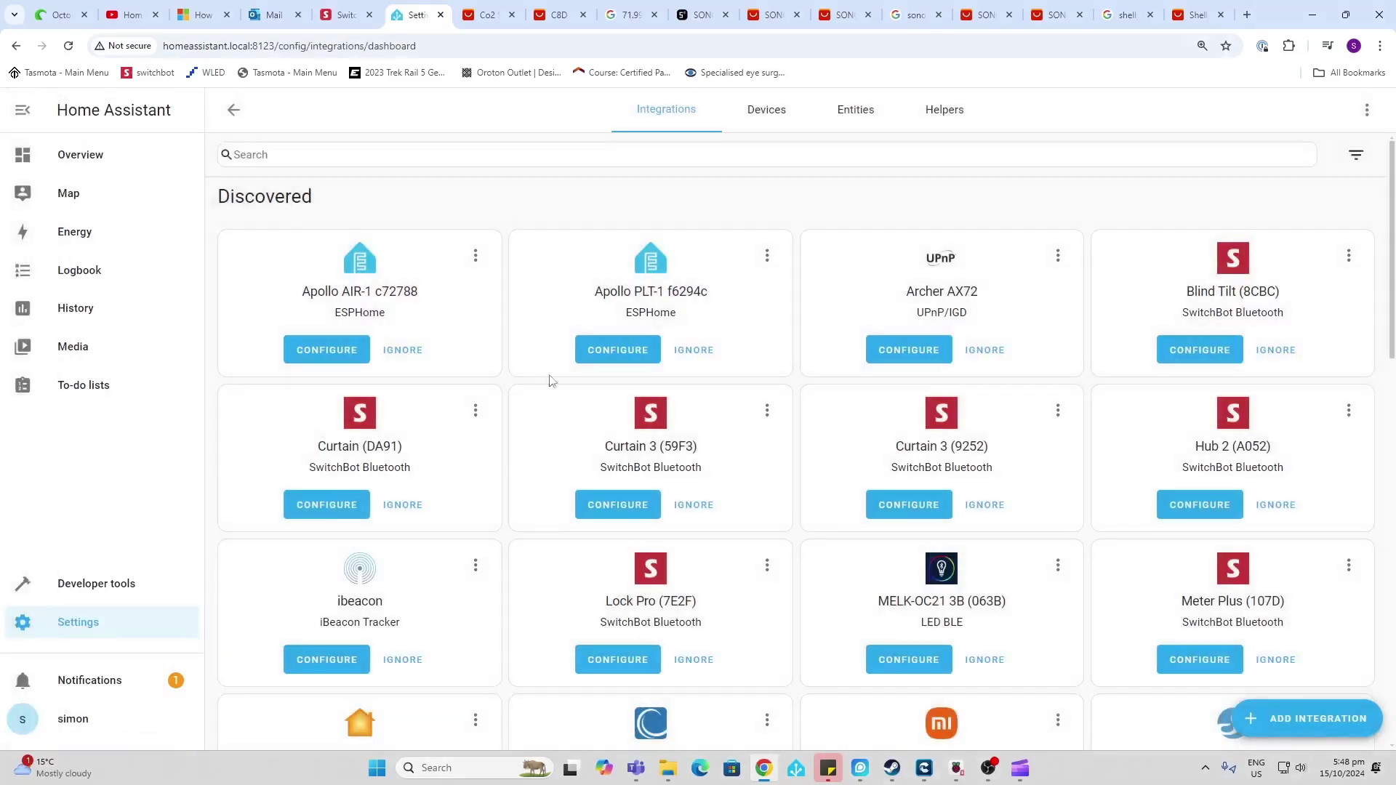
pyautogui.scroll(-3, 670, 498)
pyautogui.scroll(-4, 670, 494)
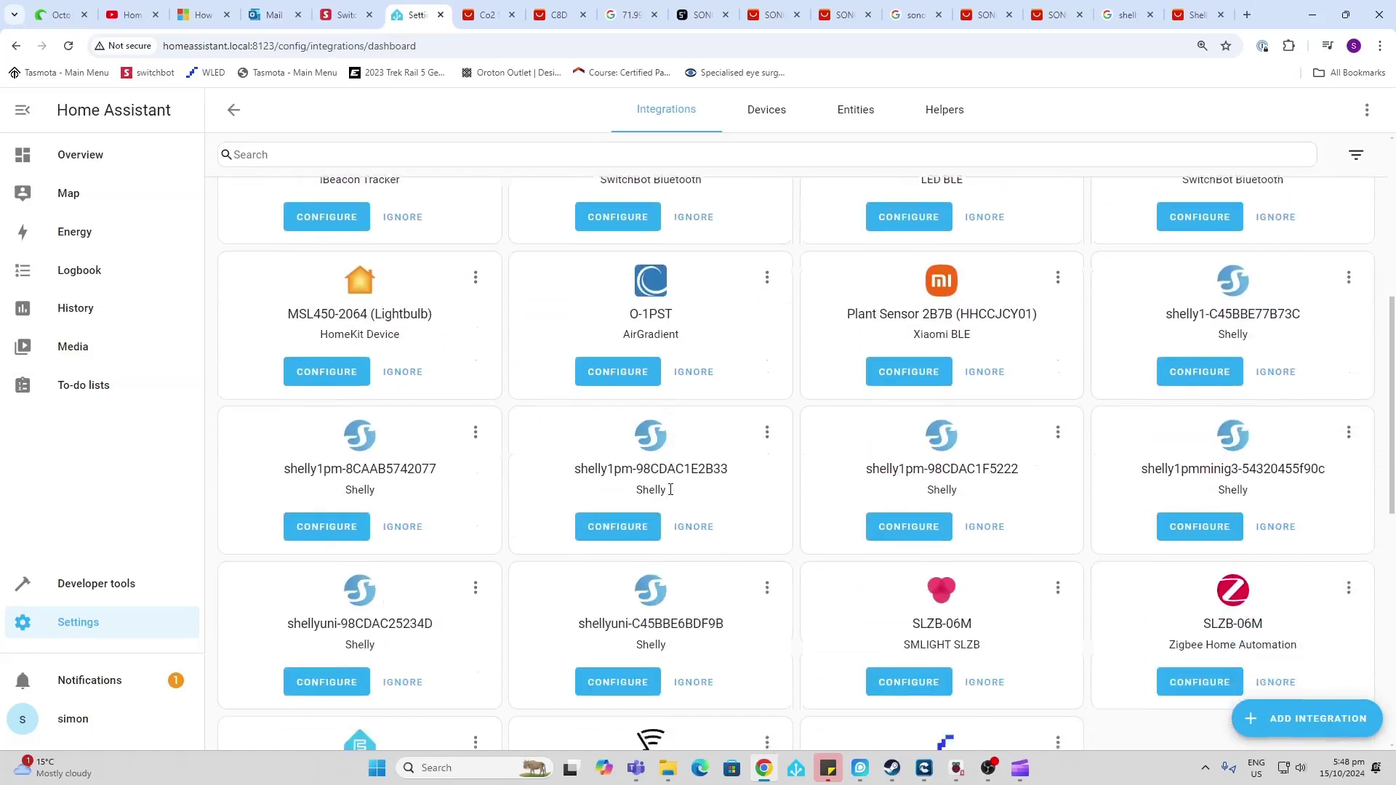
pyautogui.scroll(-1, 670, 491)
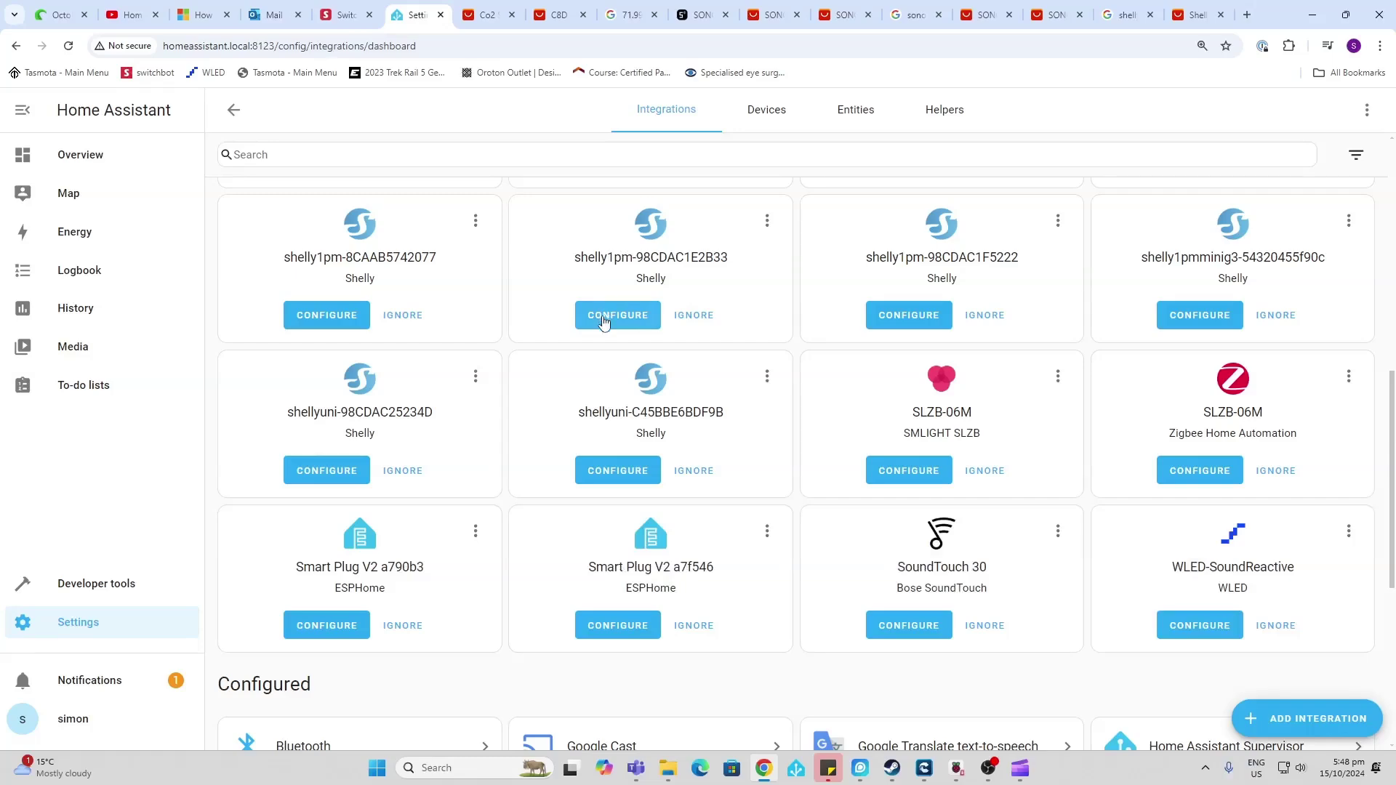
# Configure shelly1pm-98CDAC1E2B33 and choose Kitchen as its area.
pyautogui.click(603, 320)
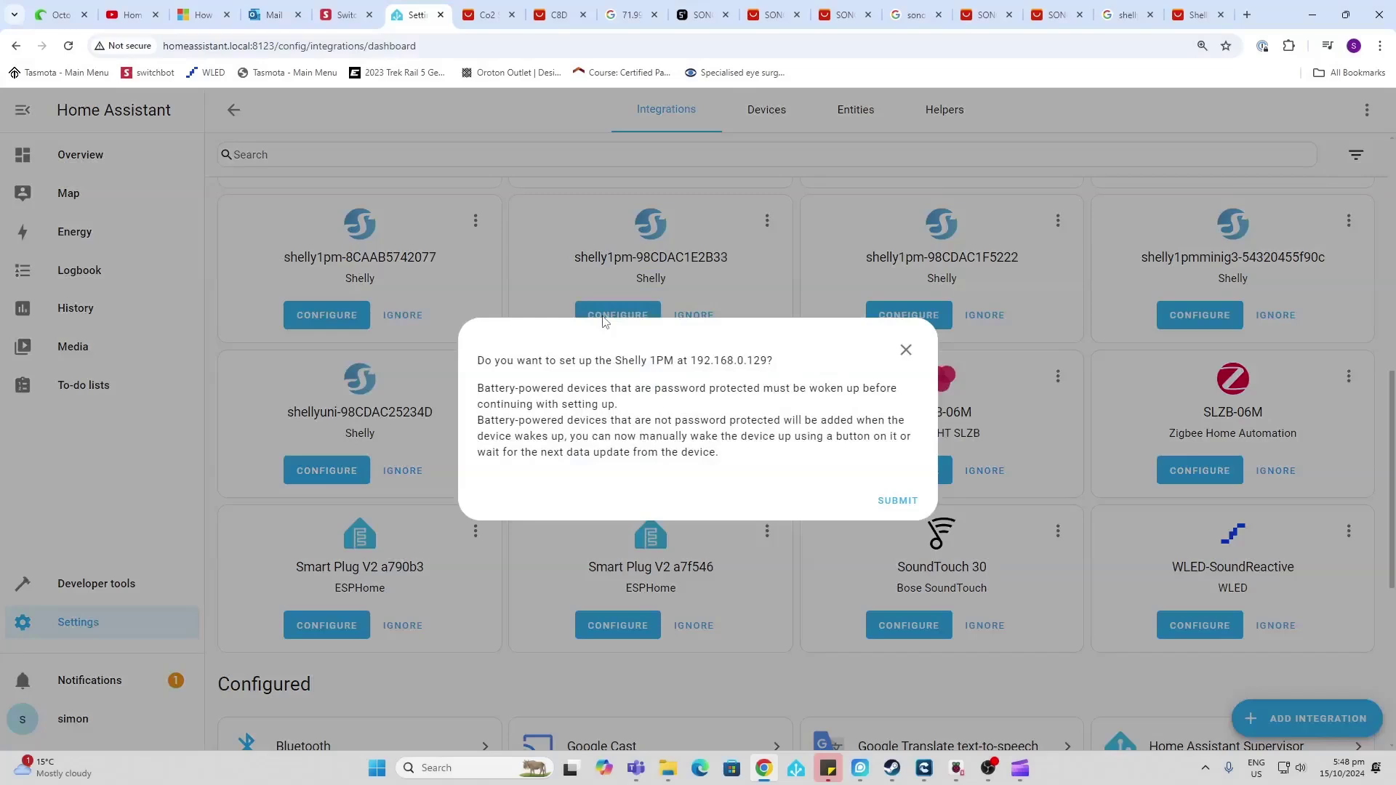
pyautogui.click(897, 502)
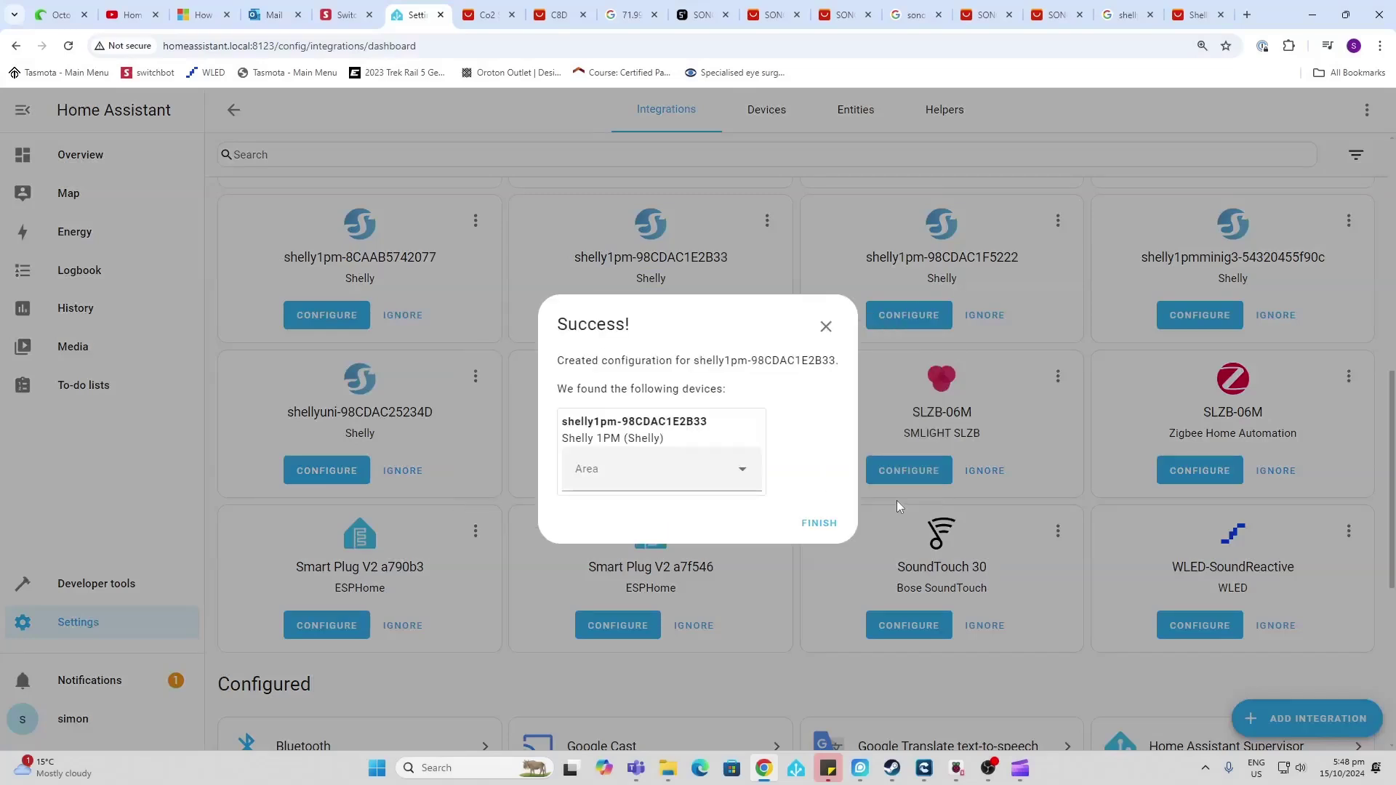
pyautogui.click(729, 474)
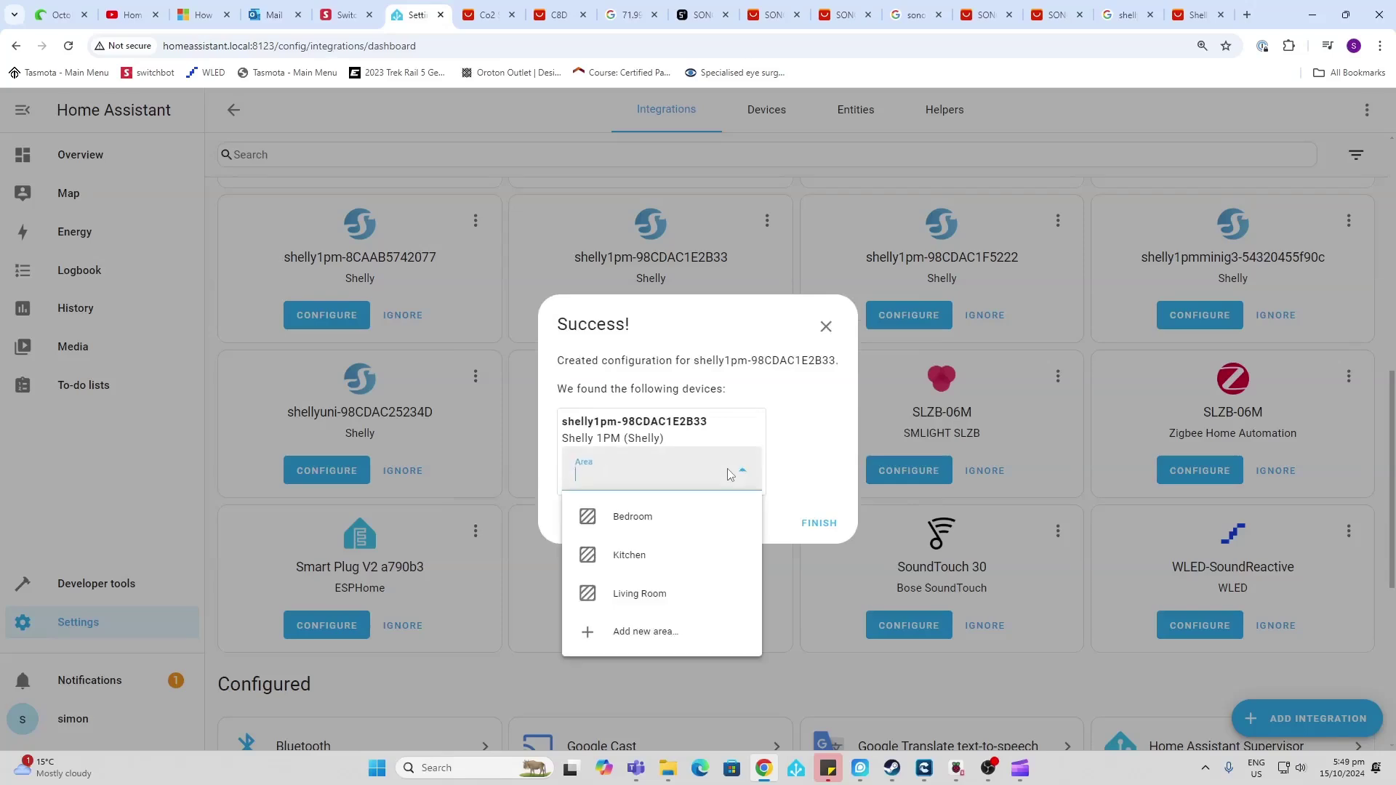
pyautogui.click(687, 556)
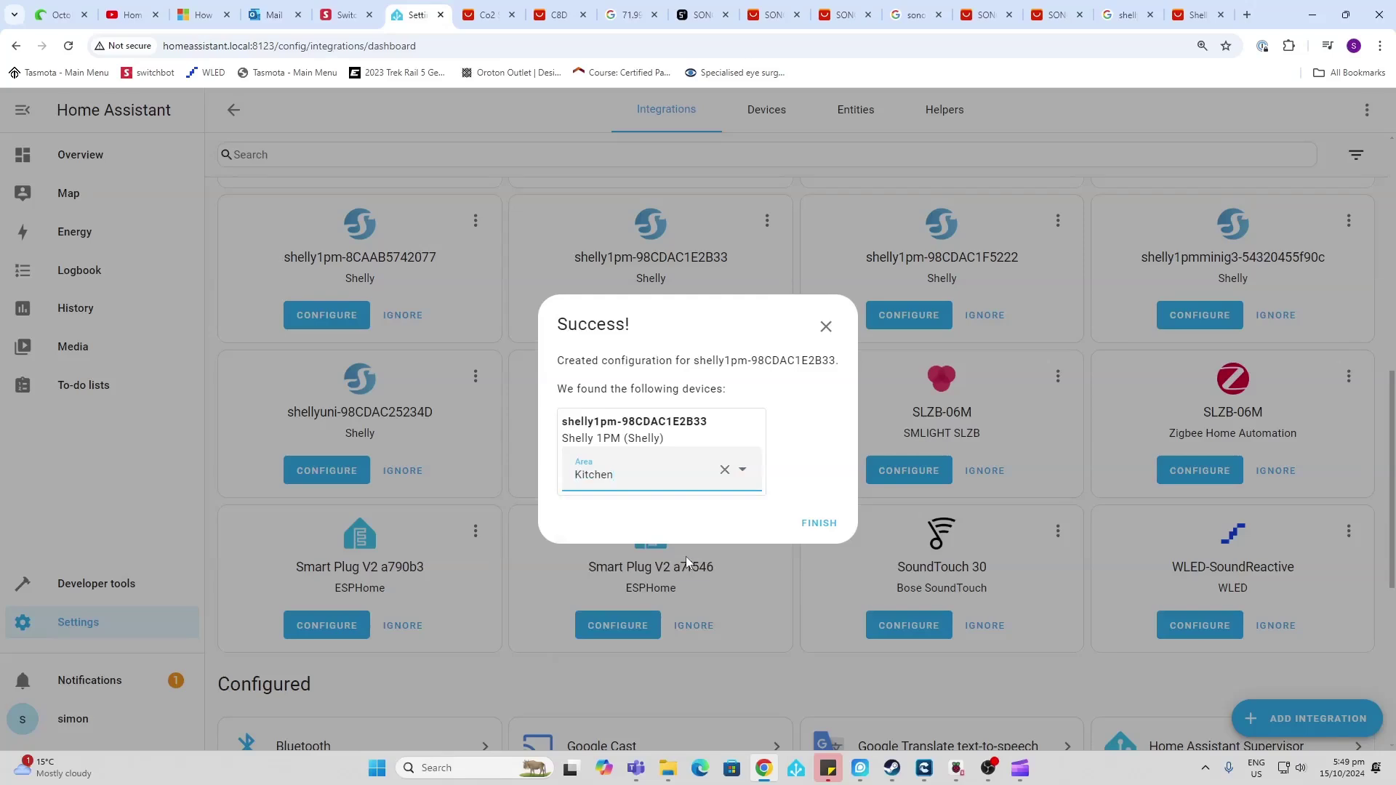
# Finish adding the Shelly, then toggle its Kitchen switch on and off several times, leaving it off.
pyautogui.click(822, 525)
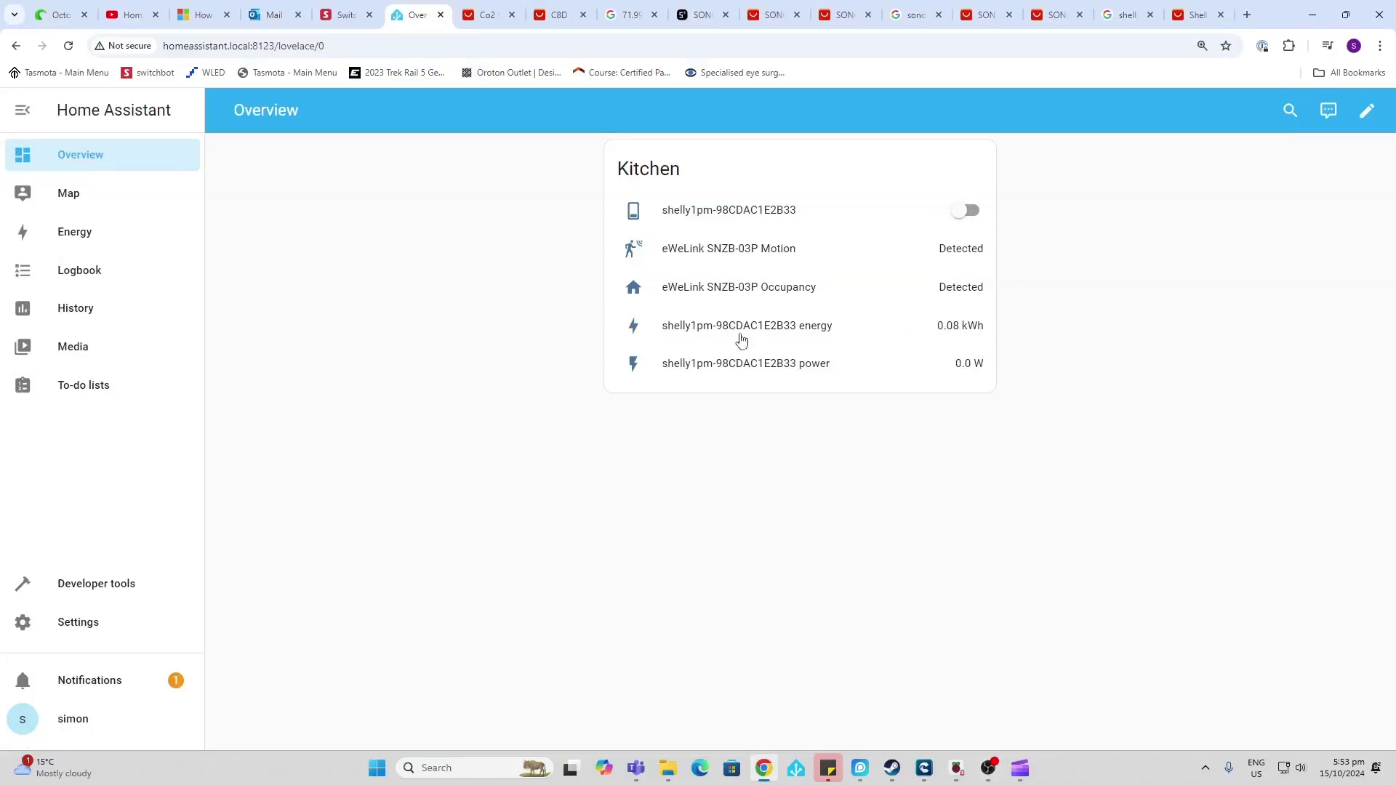
pyautogui.click(965, 212)
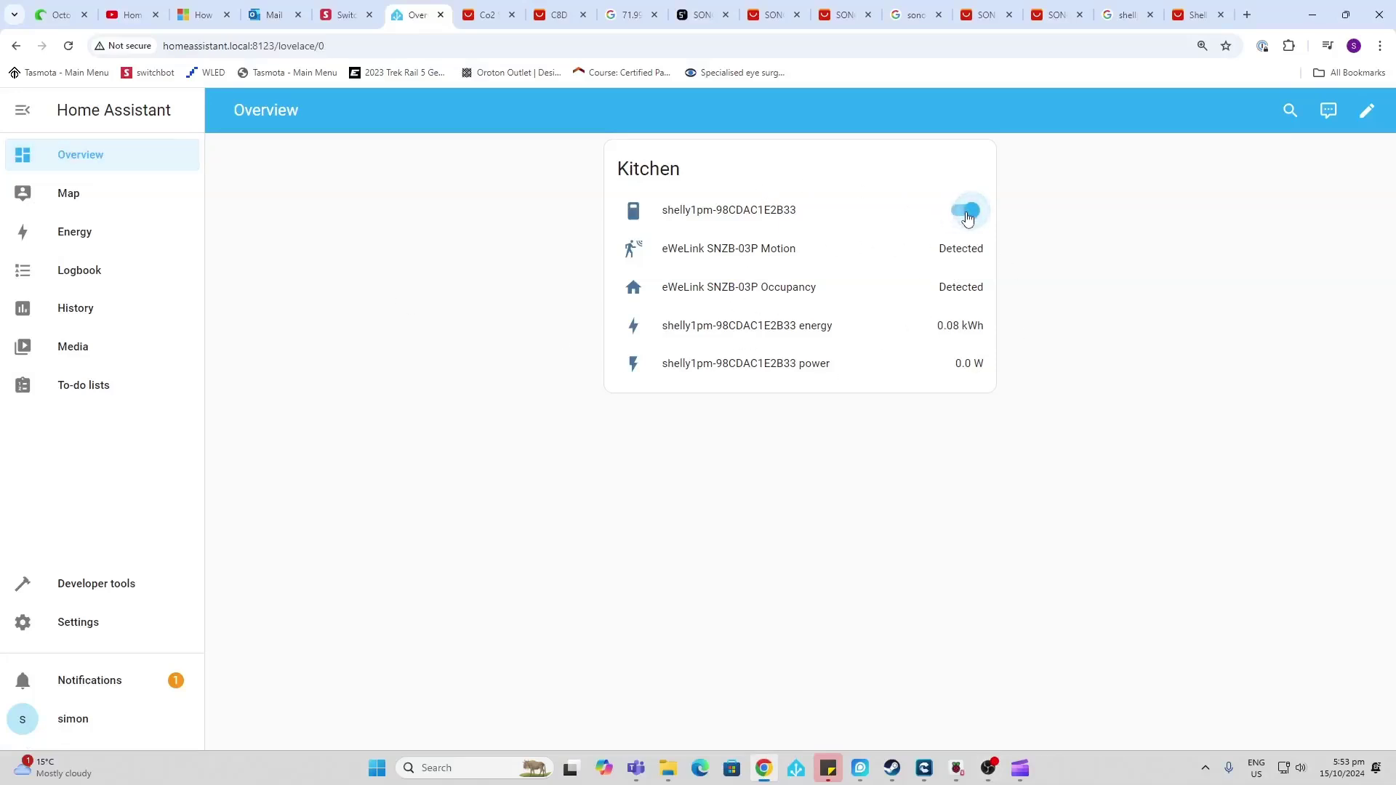
pyautogui.click(965, 212)
pyautogui.click(964, 213)
pyautogui.click(964, 213)
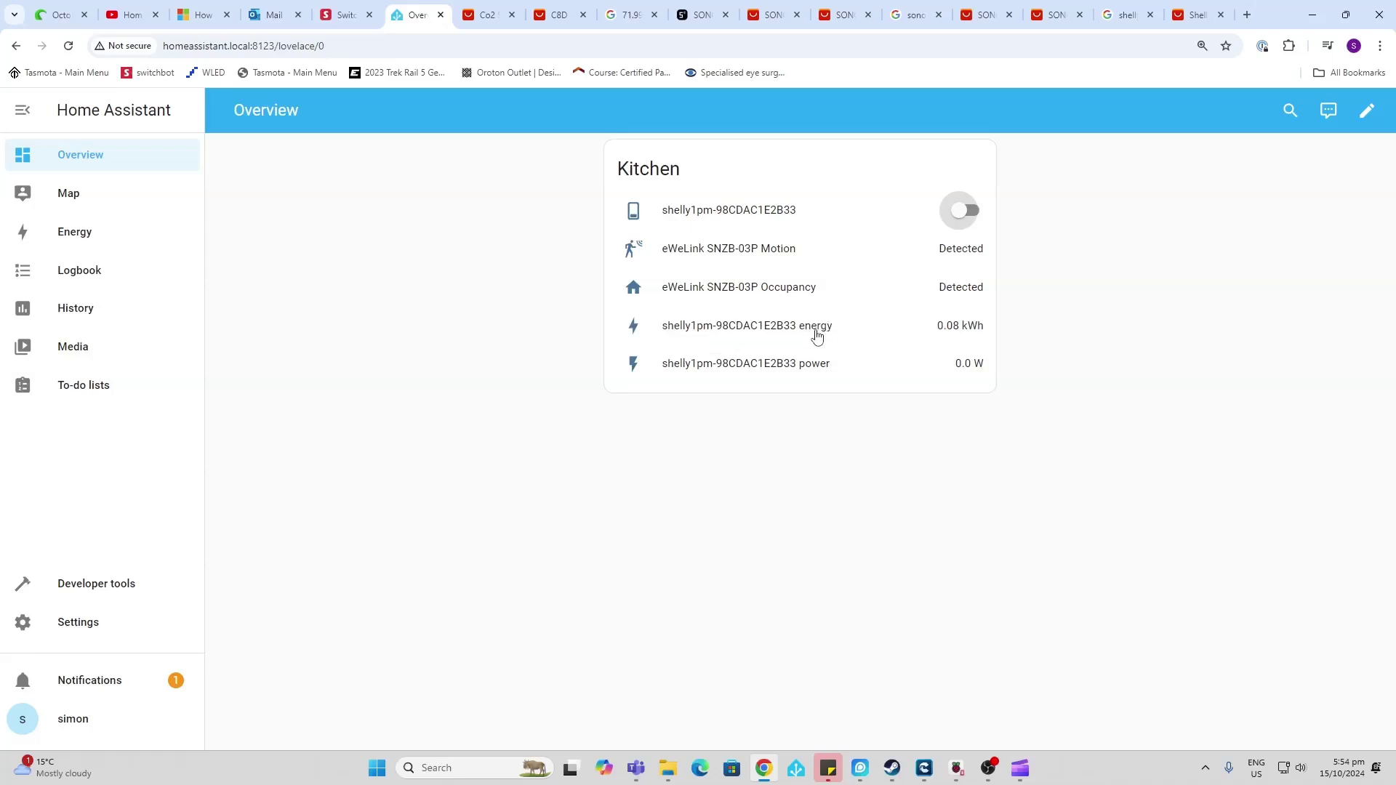
pyautogui.click(965, 210)
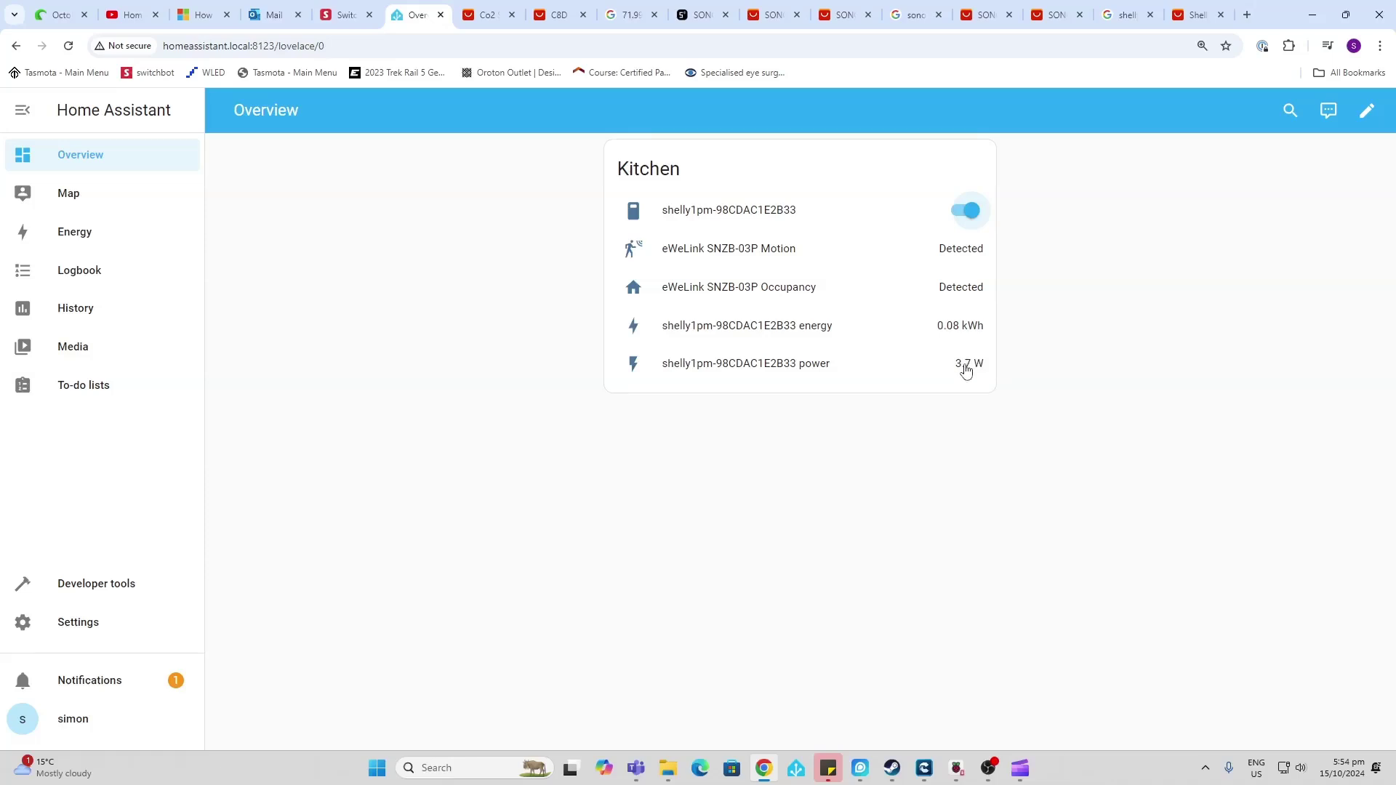
pyautogui.click(970, 215)
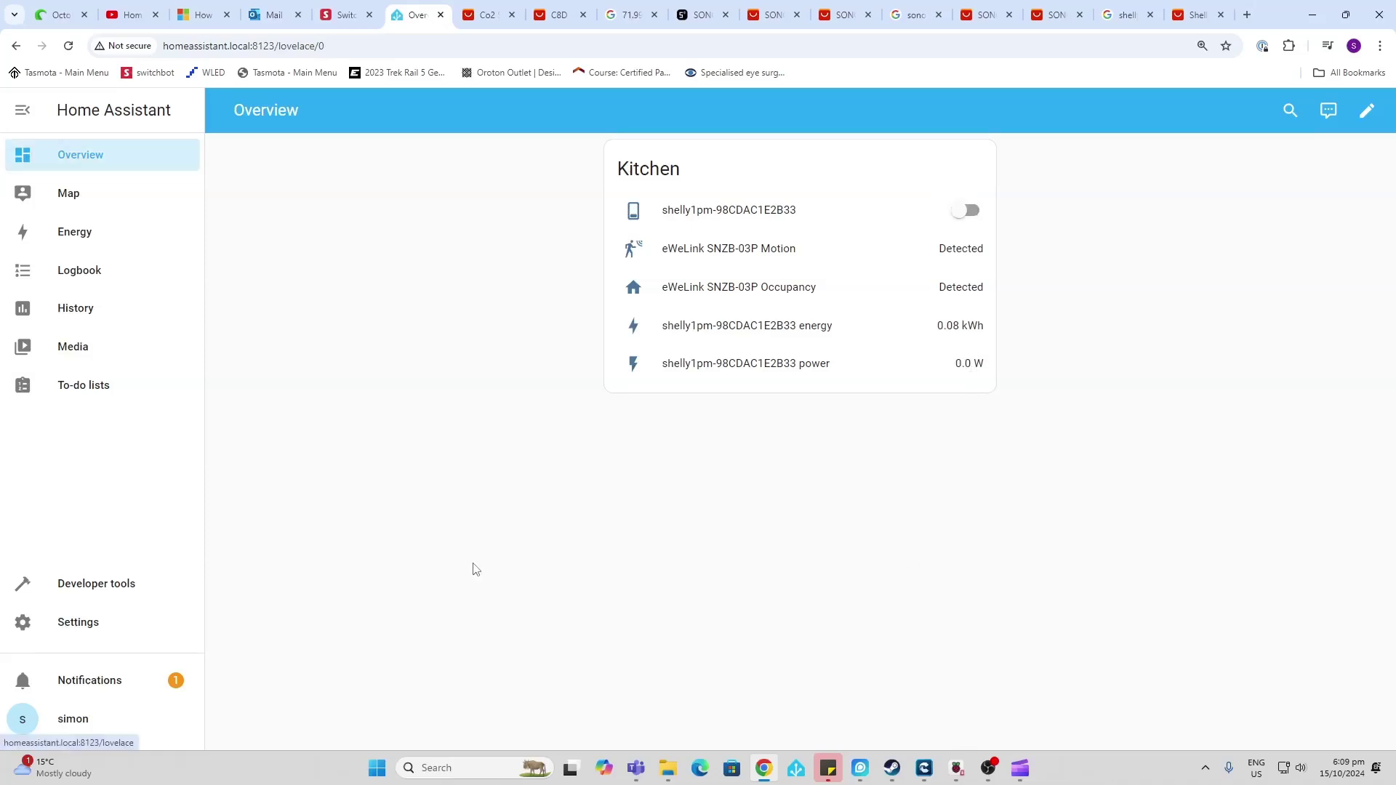
# From Devices & services, open Zigbee Home Automation's 2 devices and select the eWeLink SNZB-03P.
pyautogui.click(109, 632)
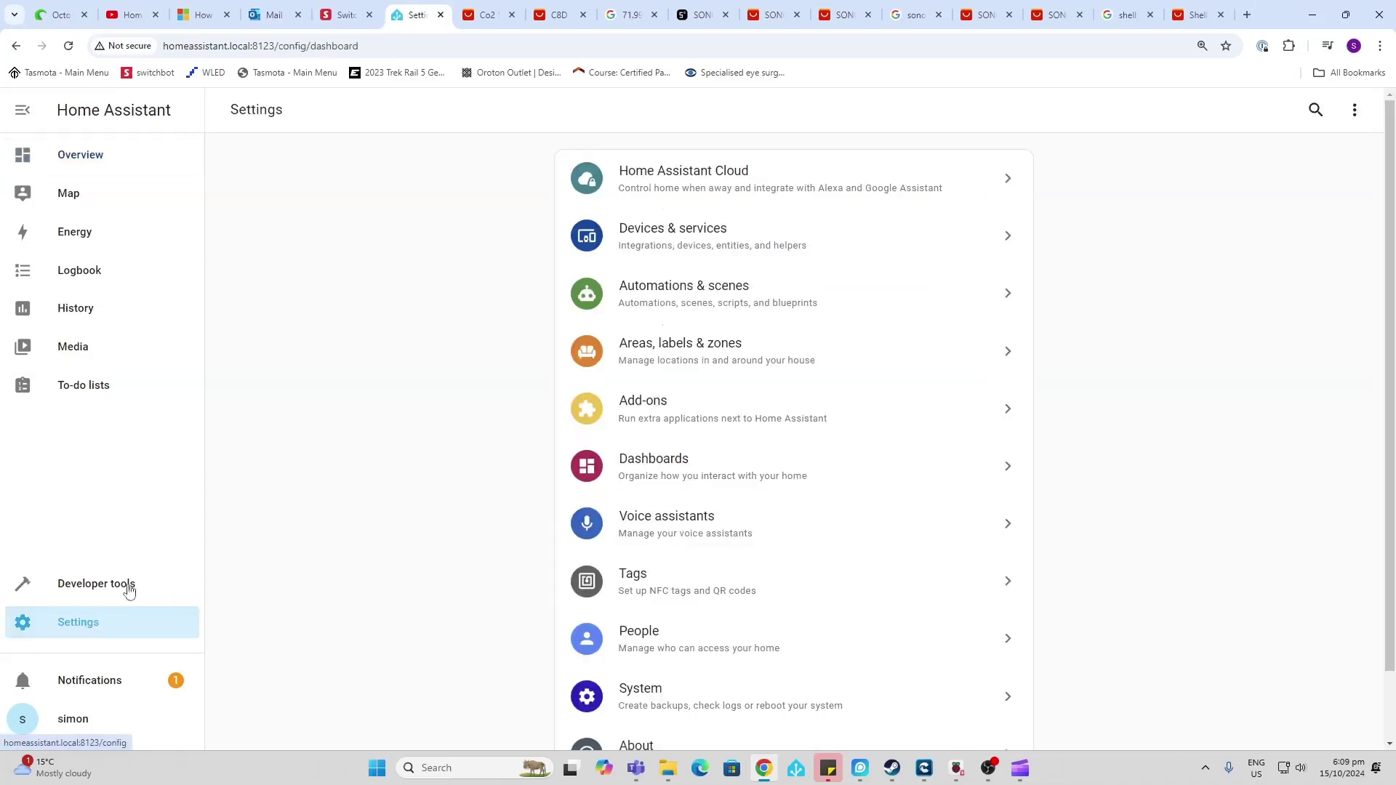
pyautogui.click(676, 230)
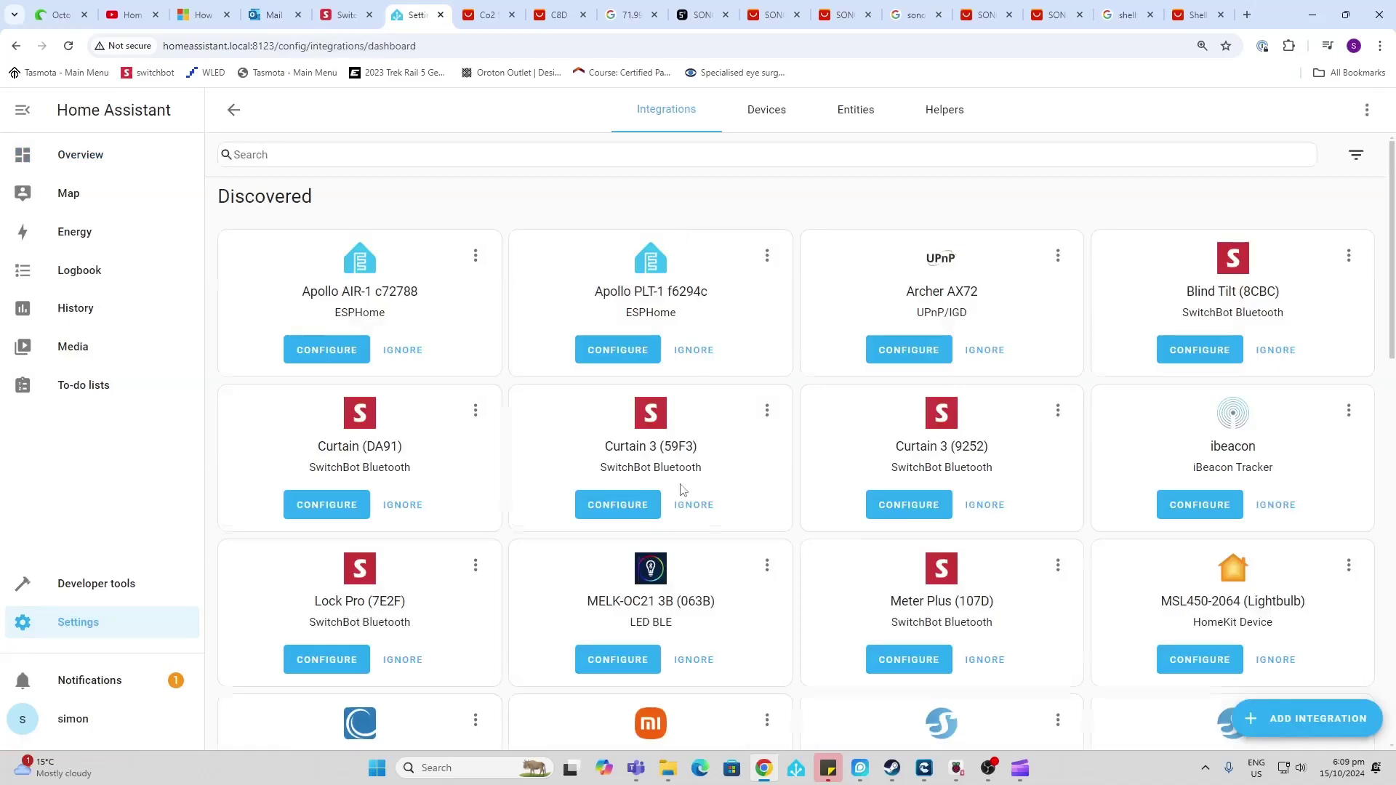
pyautogui.scroll(-10, 682, 490)
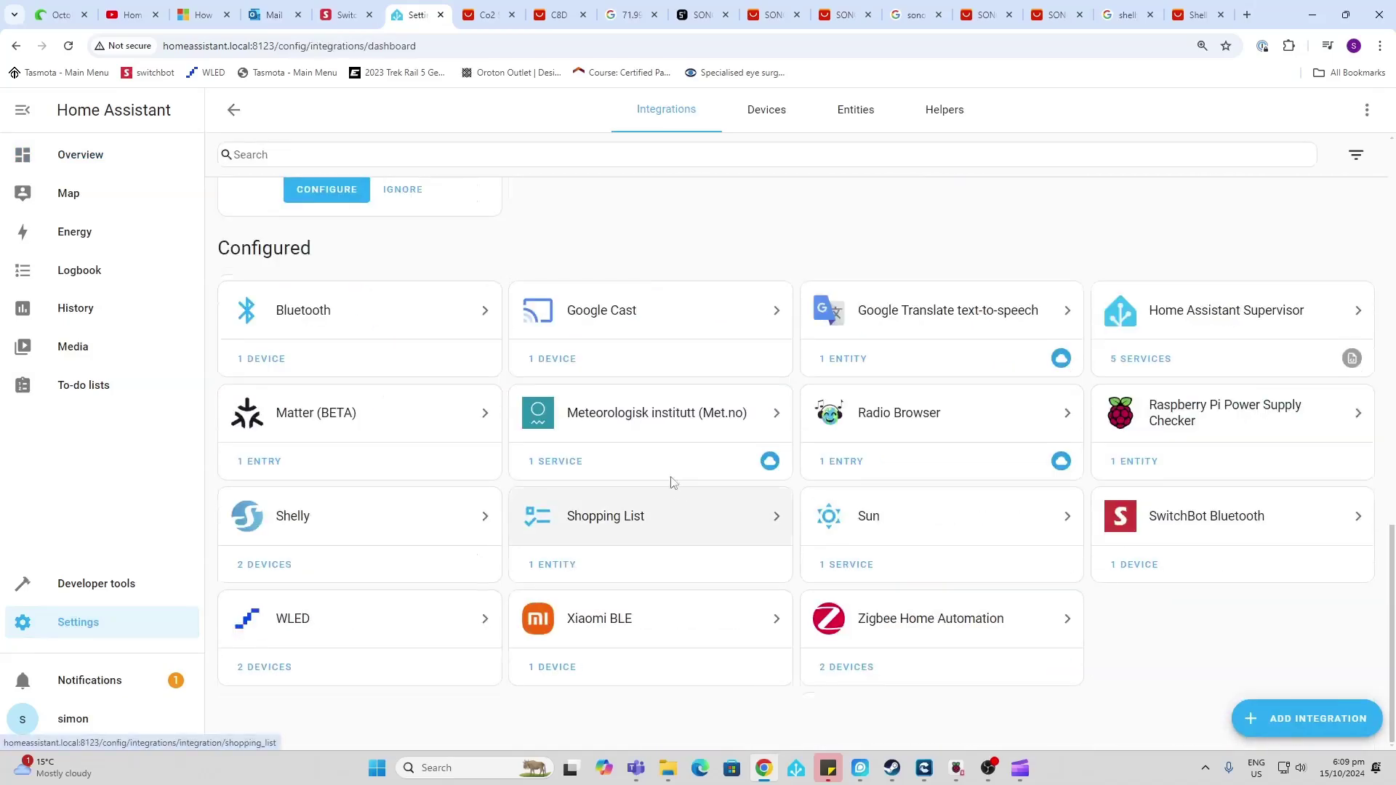
pyautogui.click(857, 673)
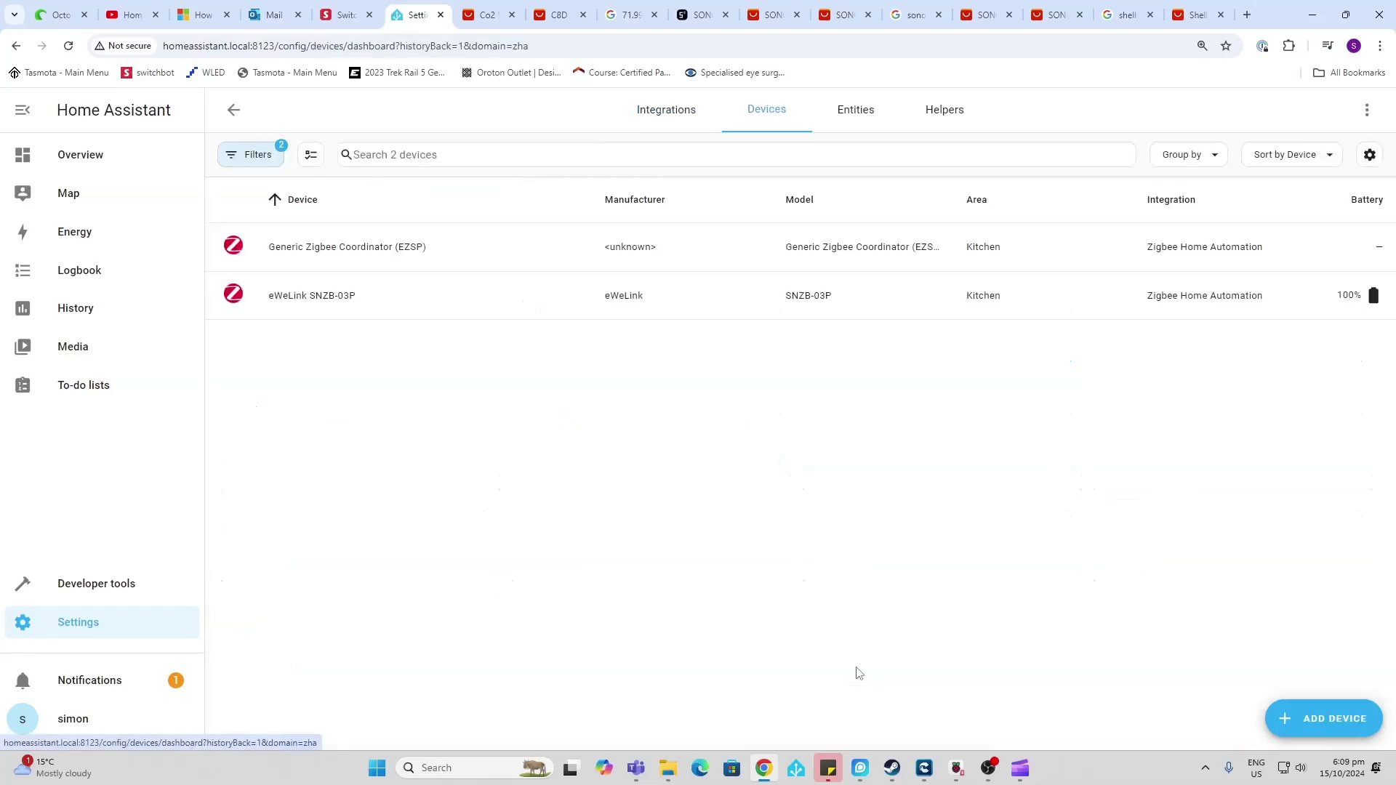
pyautogui.click(345, 301)
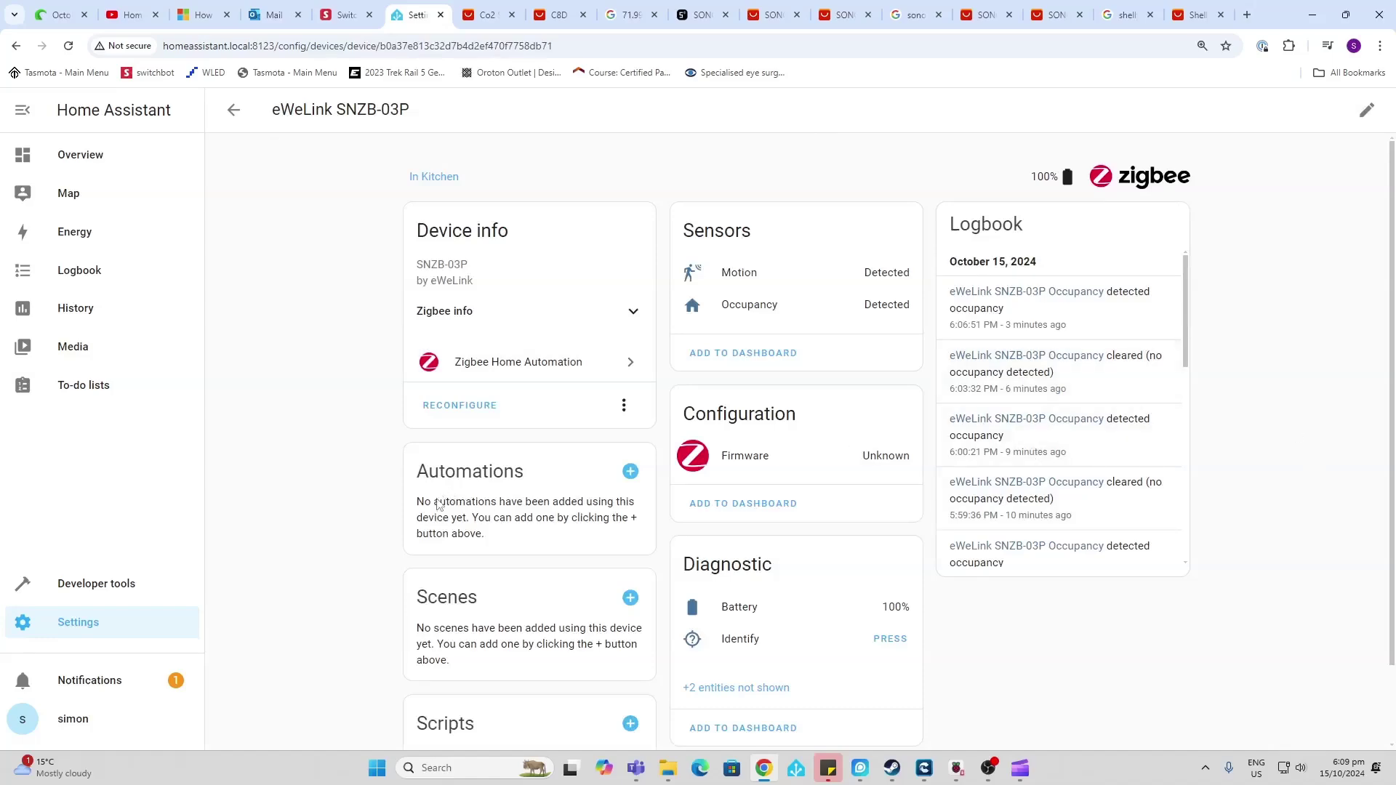
# Start a new automation using the eWeLink SNZB-03P as device trigger, set to 'Motion started detecting motion'.
pyautogui.click(631, 473)
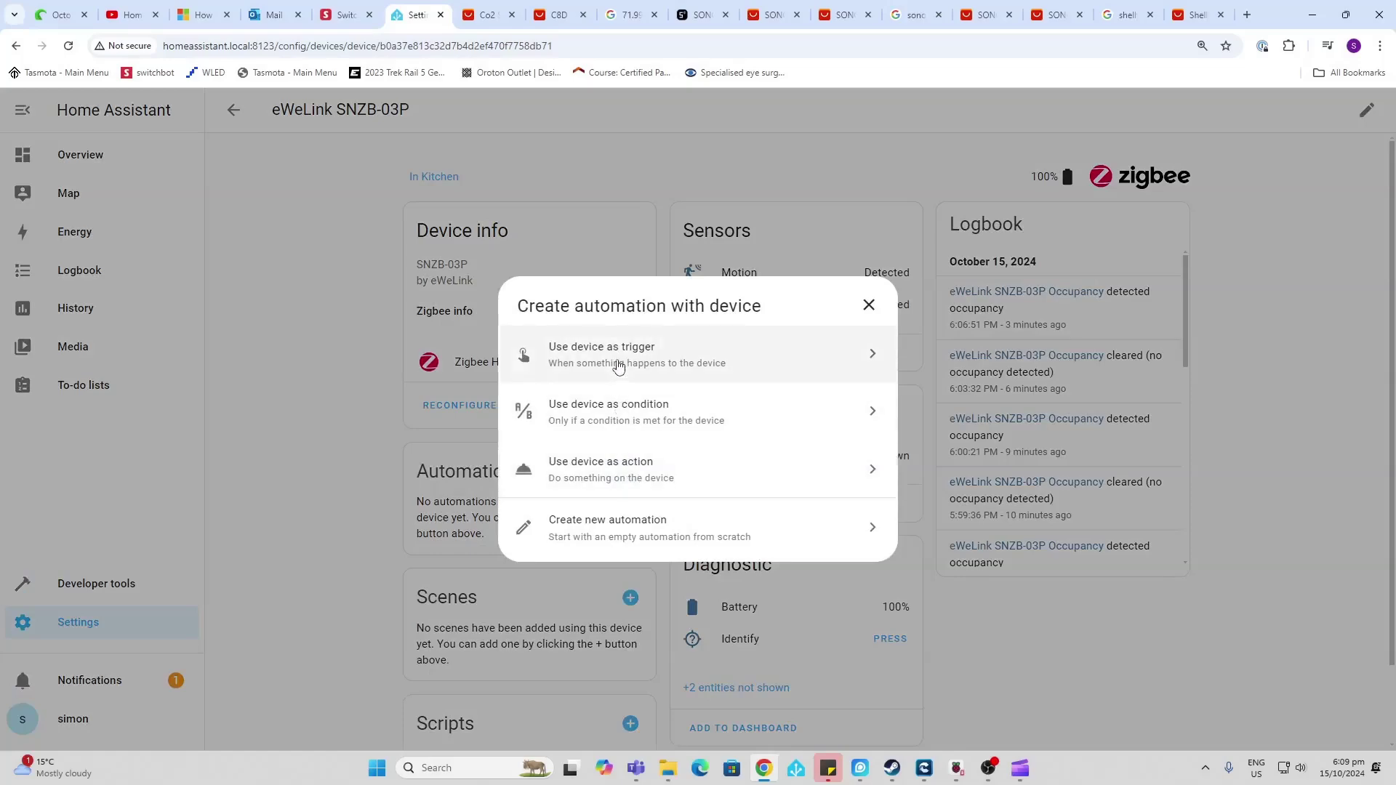
pyautogui.click(618, 362)
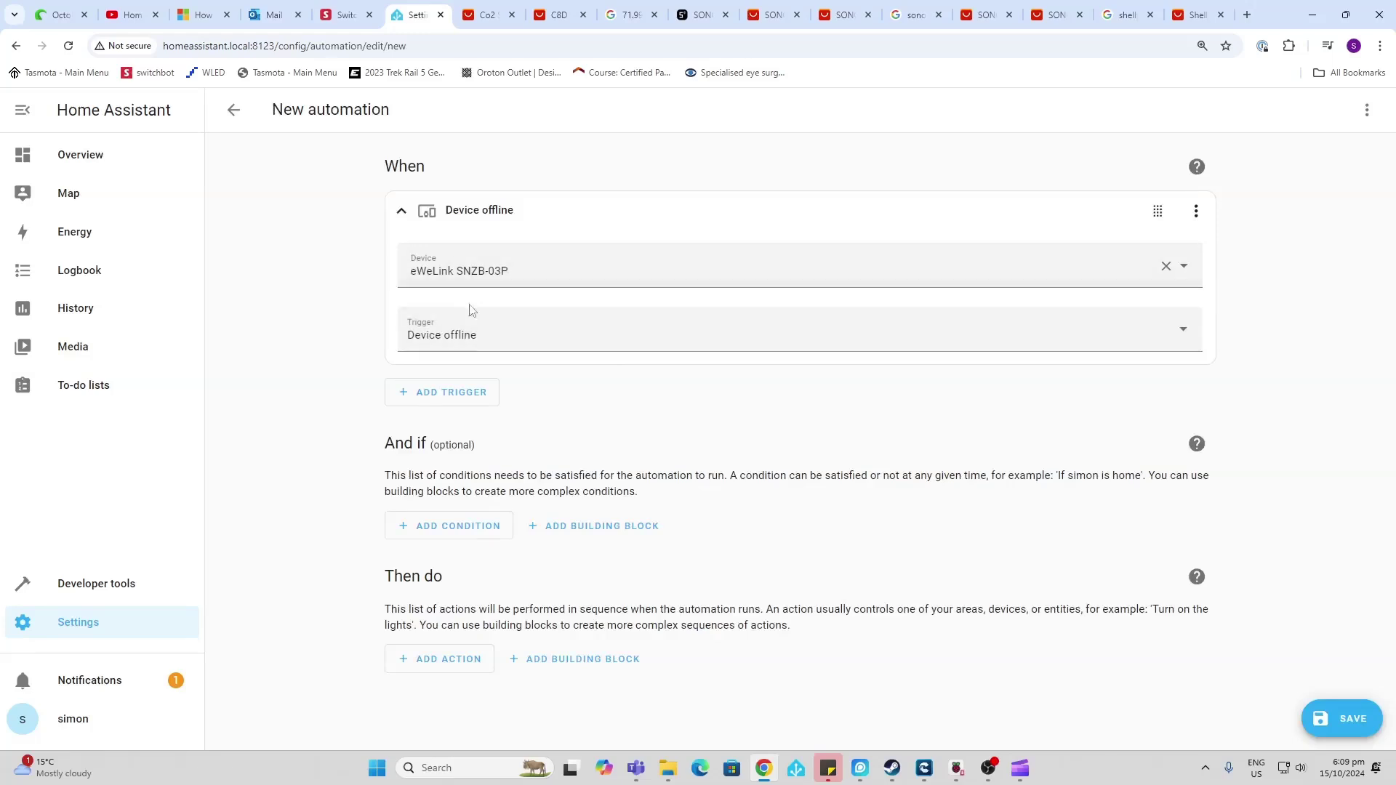
pyautogui.click(471, 339)
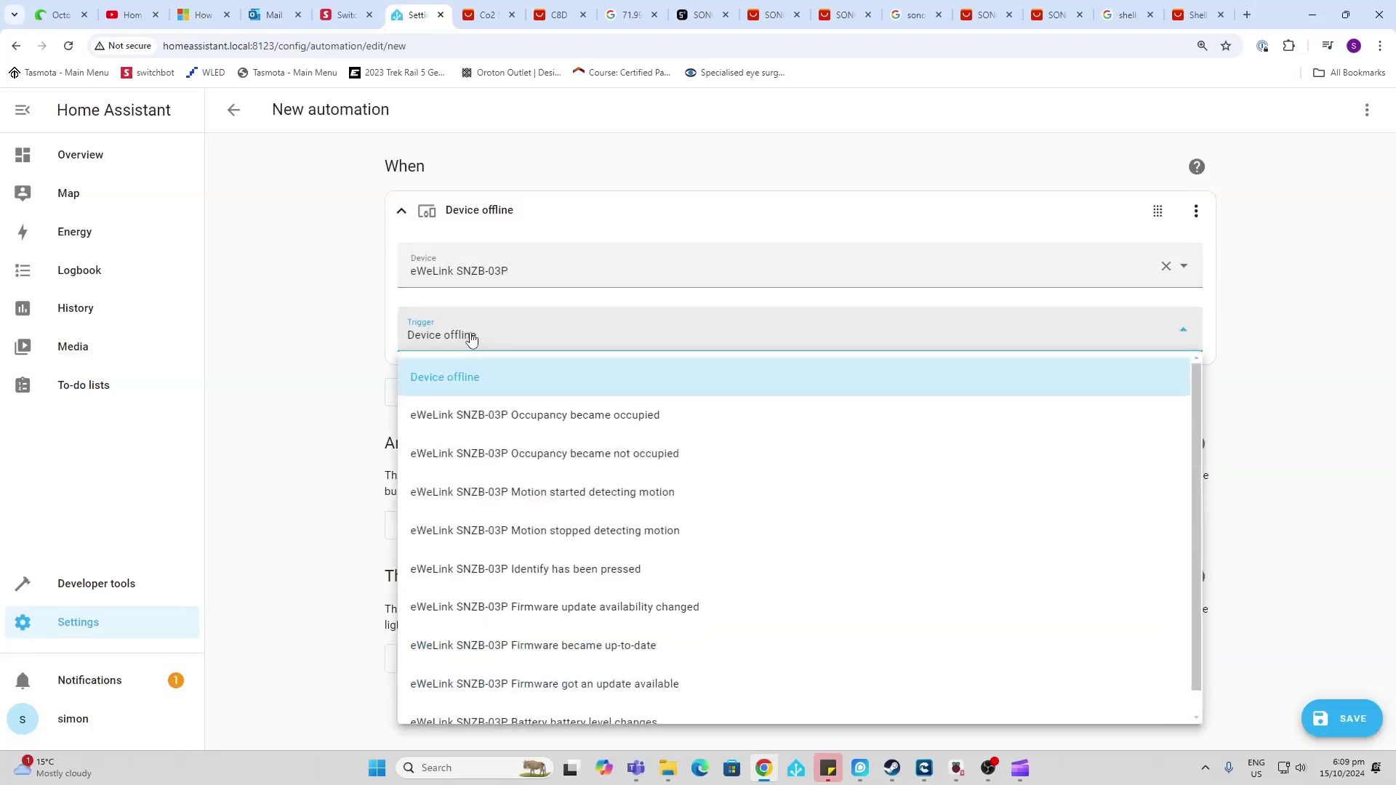
pyautogui.click(693, 505)
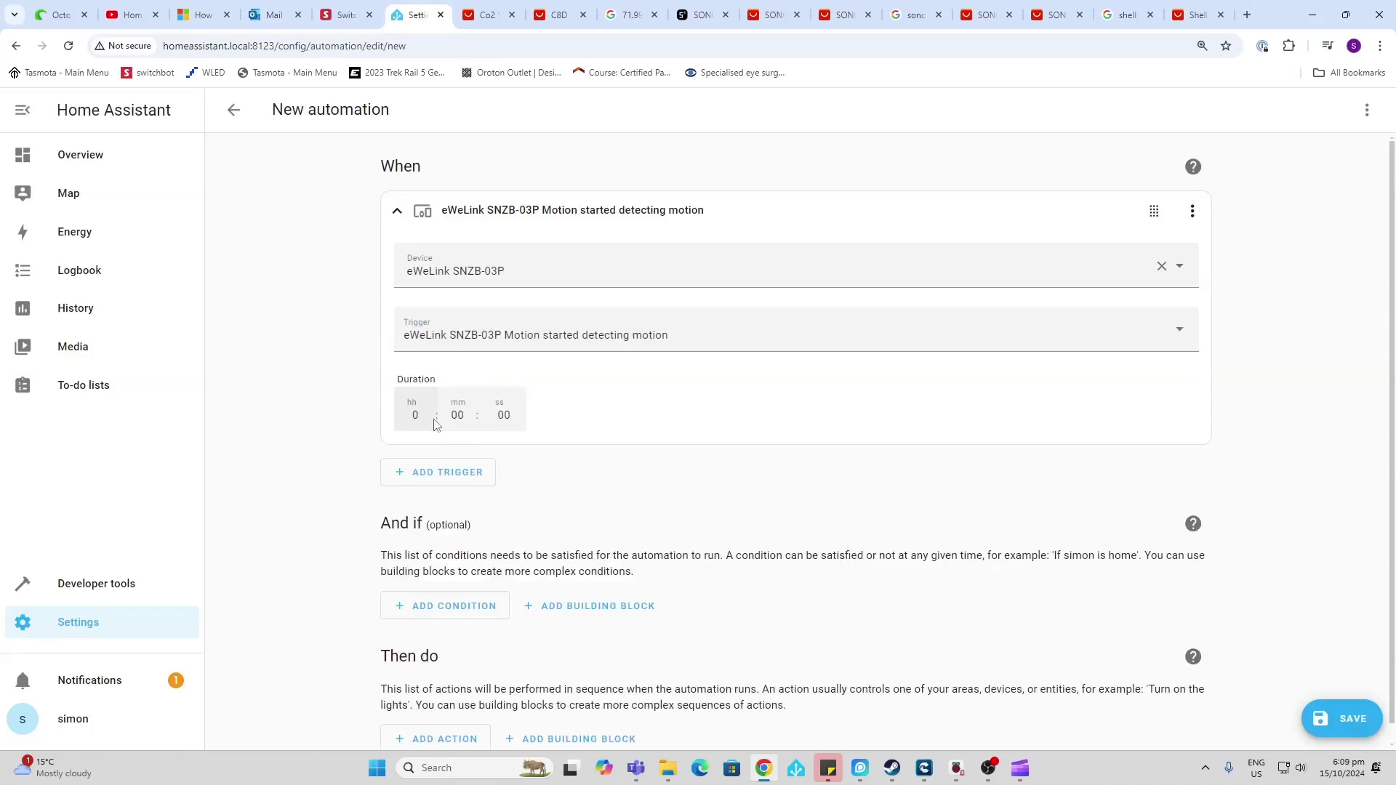
pyautogui.scroll(-1, 521, 502)
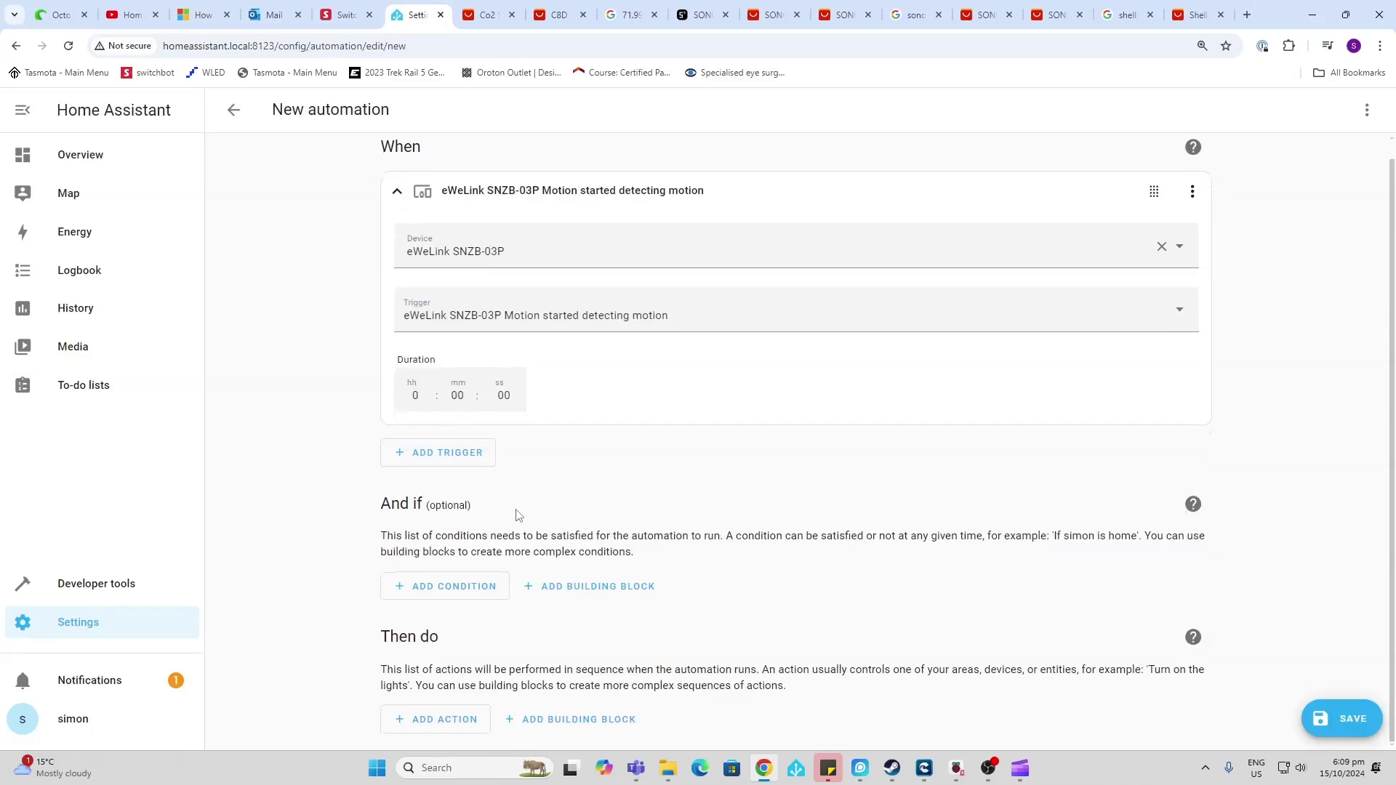
# Add a device action turning on Switch 0 of shelly1pmminig3-54320455f90c, and save as 'Kitchen Light On'.
pyautogui.click(444, 720)
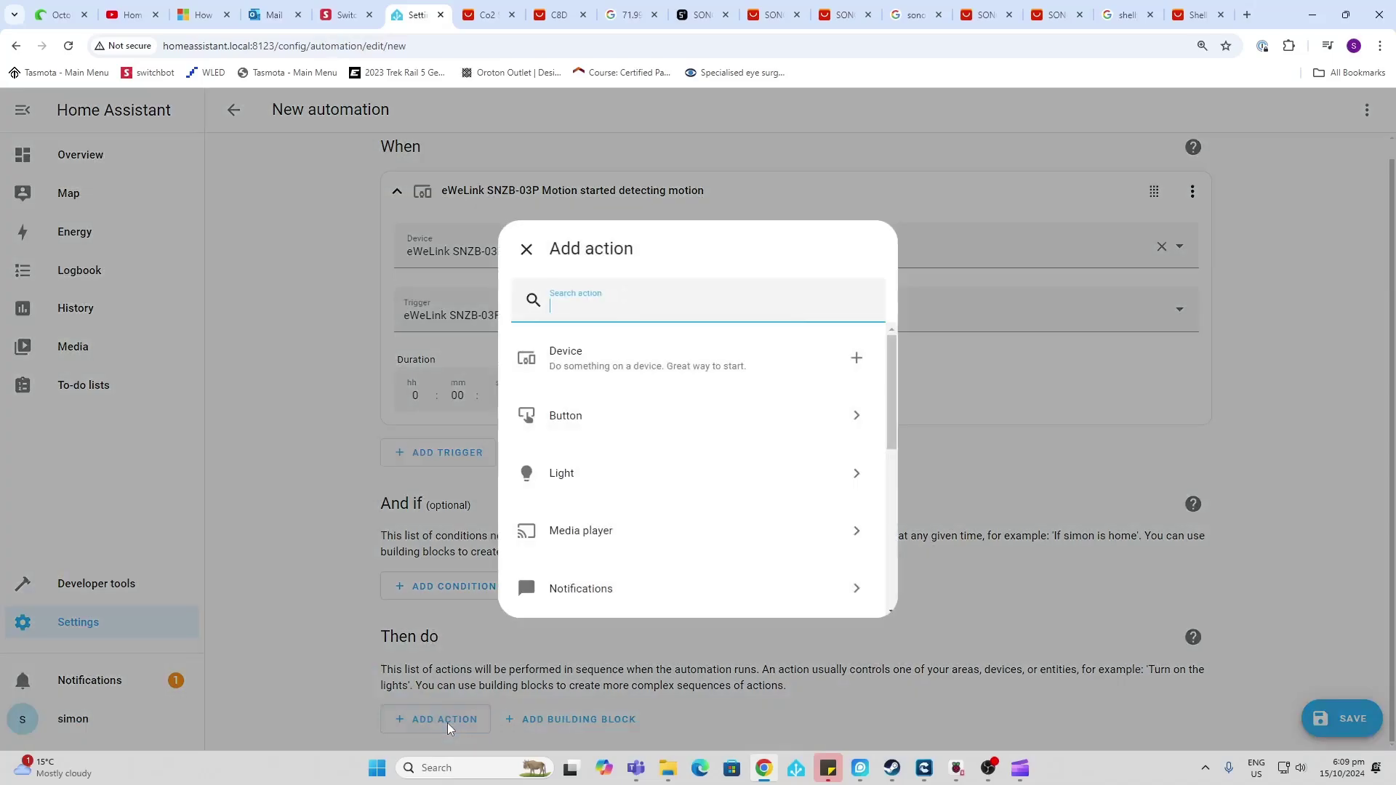
pyautogui.click(678, 370)
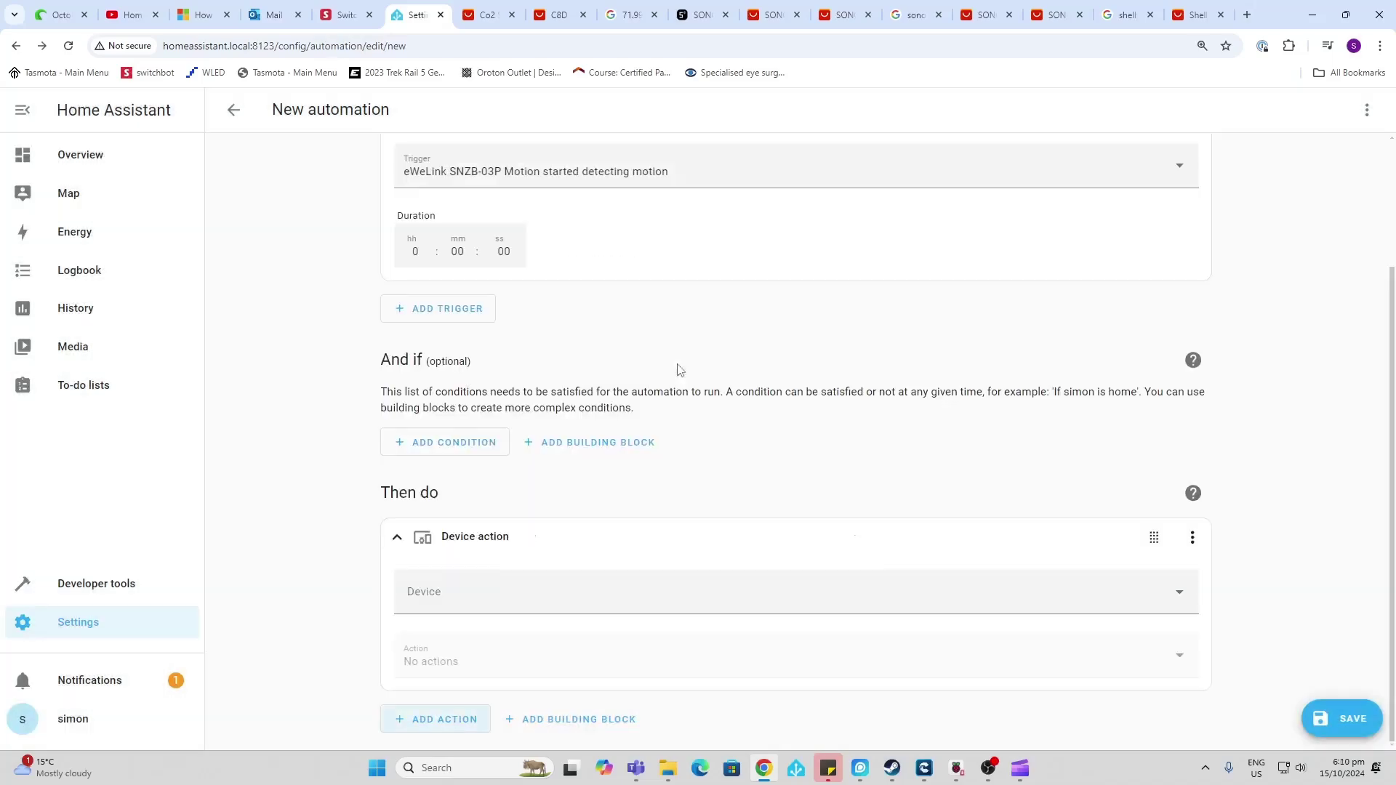
pyautogui.click(1178, 593)
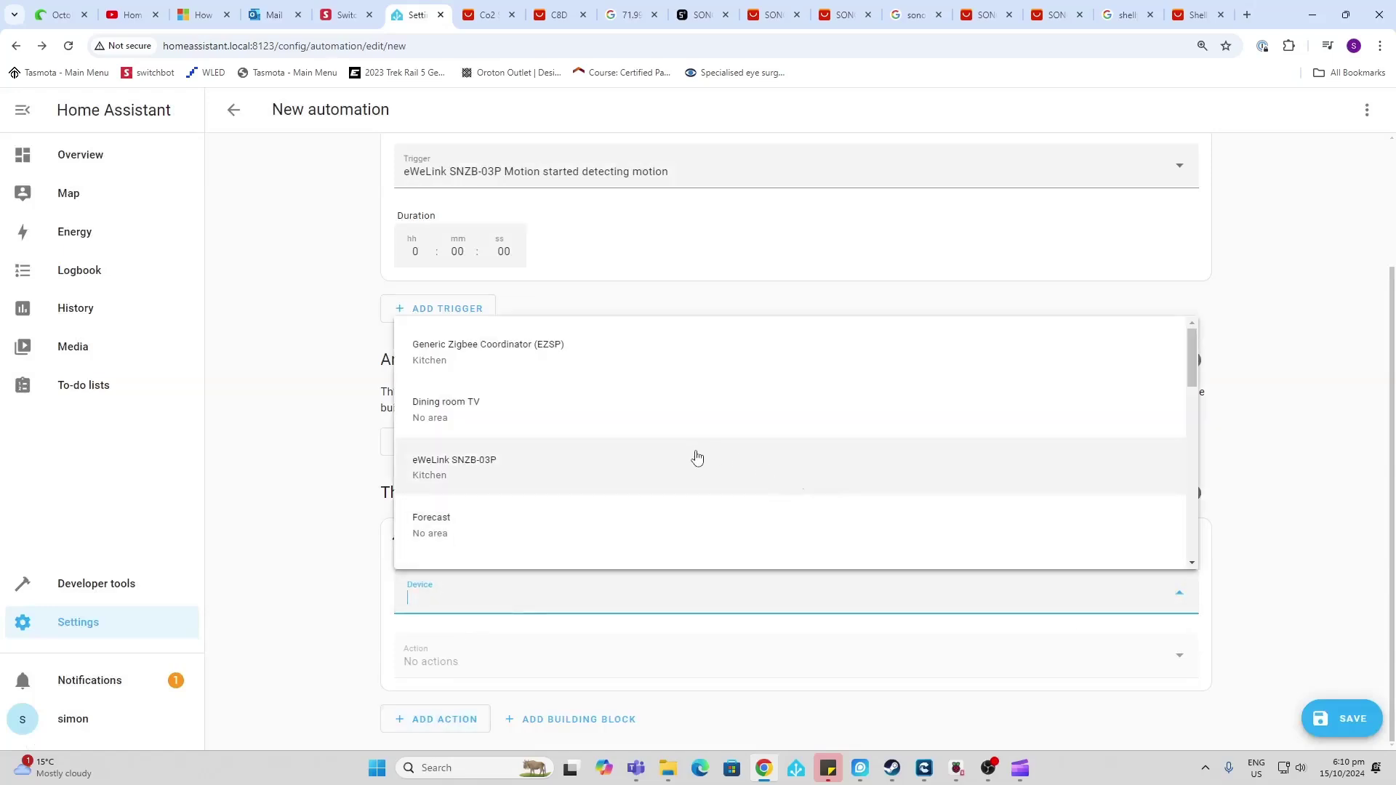
pyautogui.scroll(-8, 697, 458)
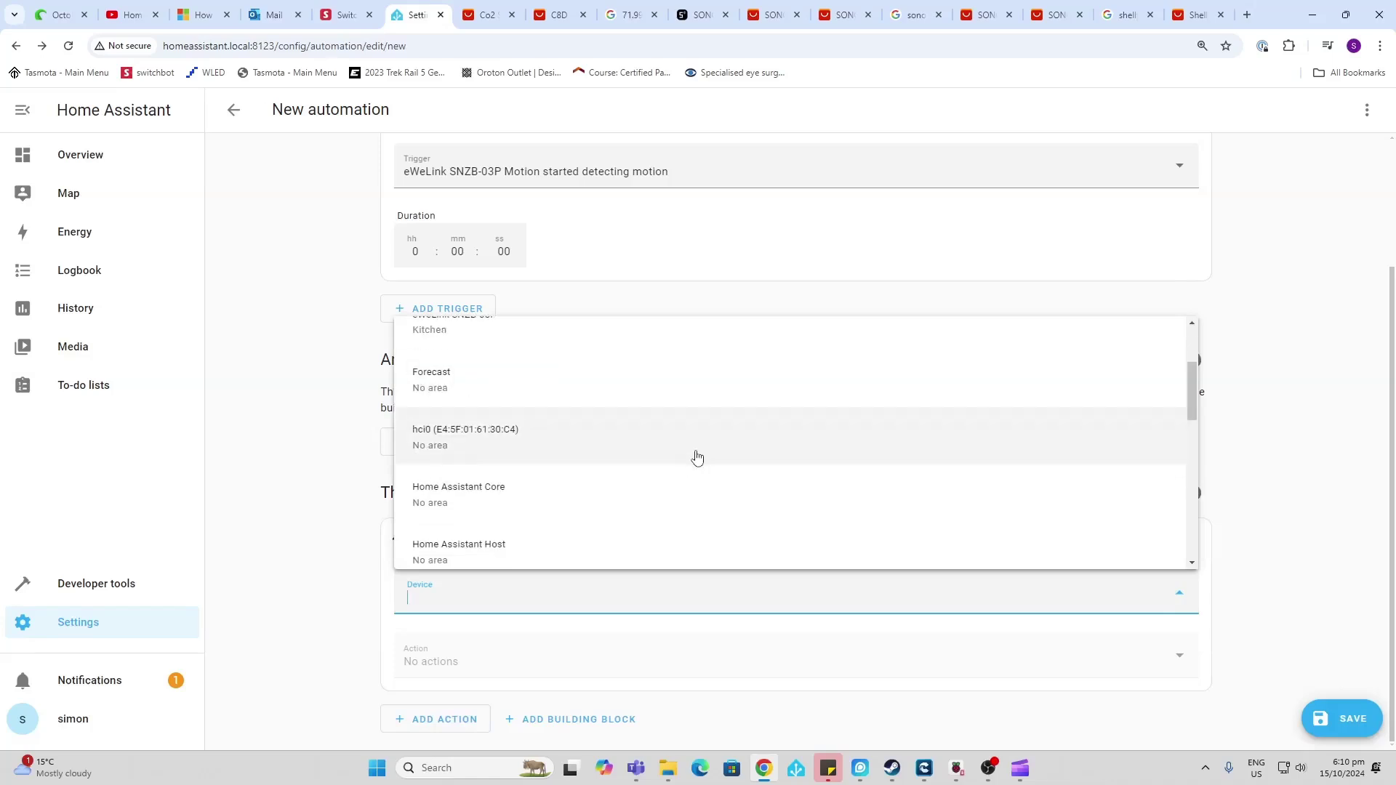
pyautogui.scroll(-4, 697, 459)
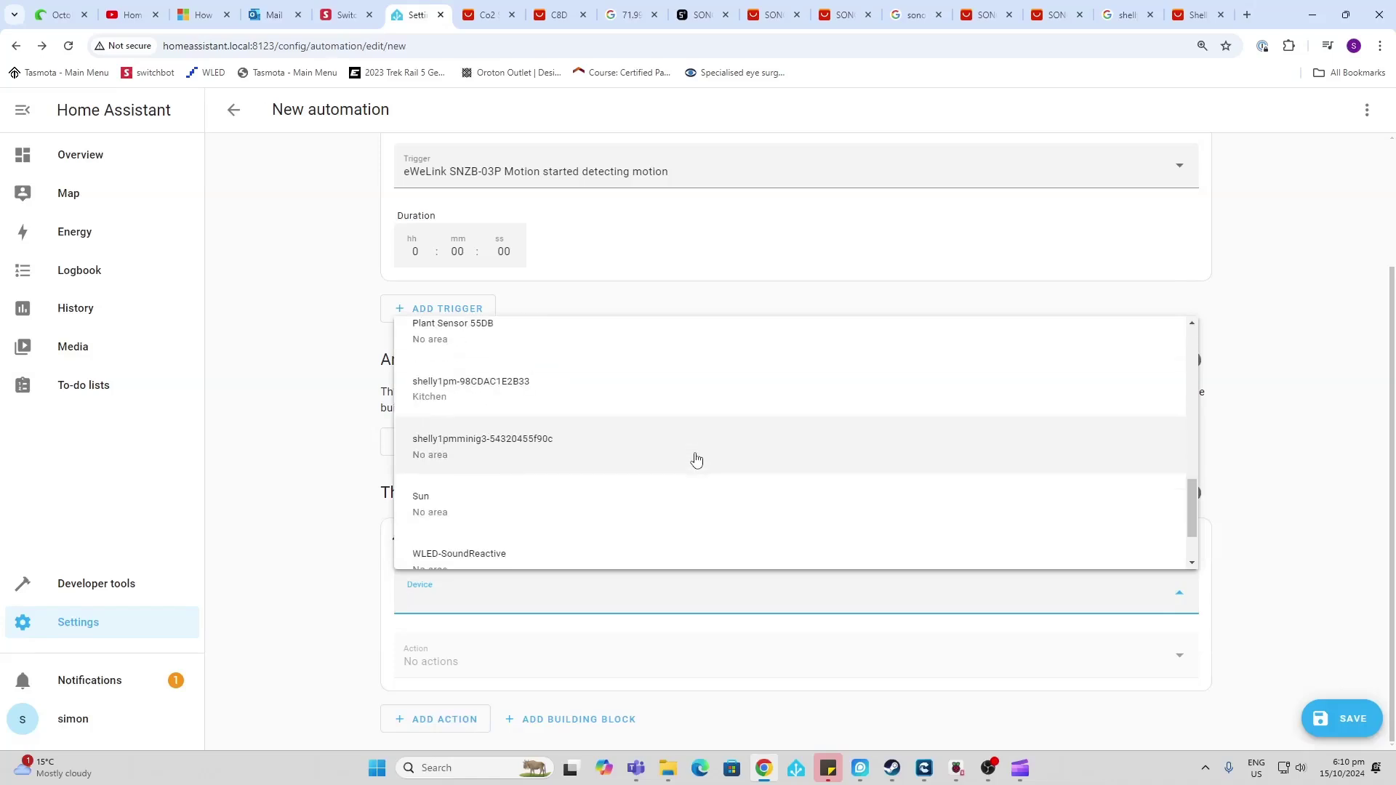
pyautogui.click(697, 460)
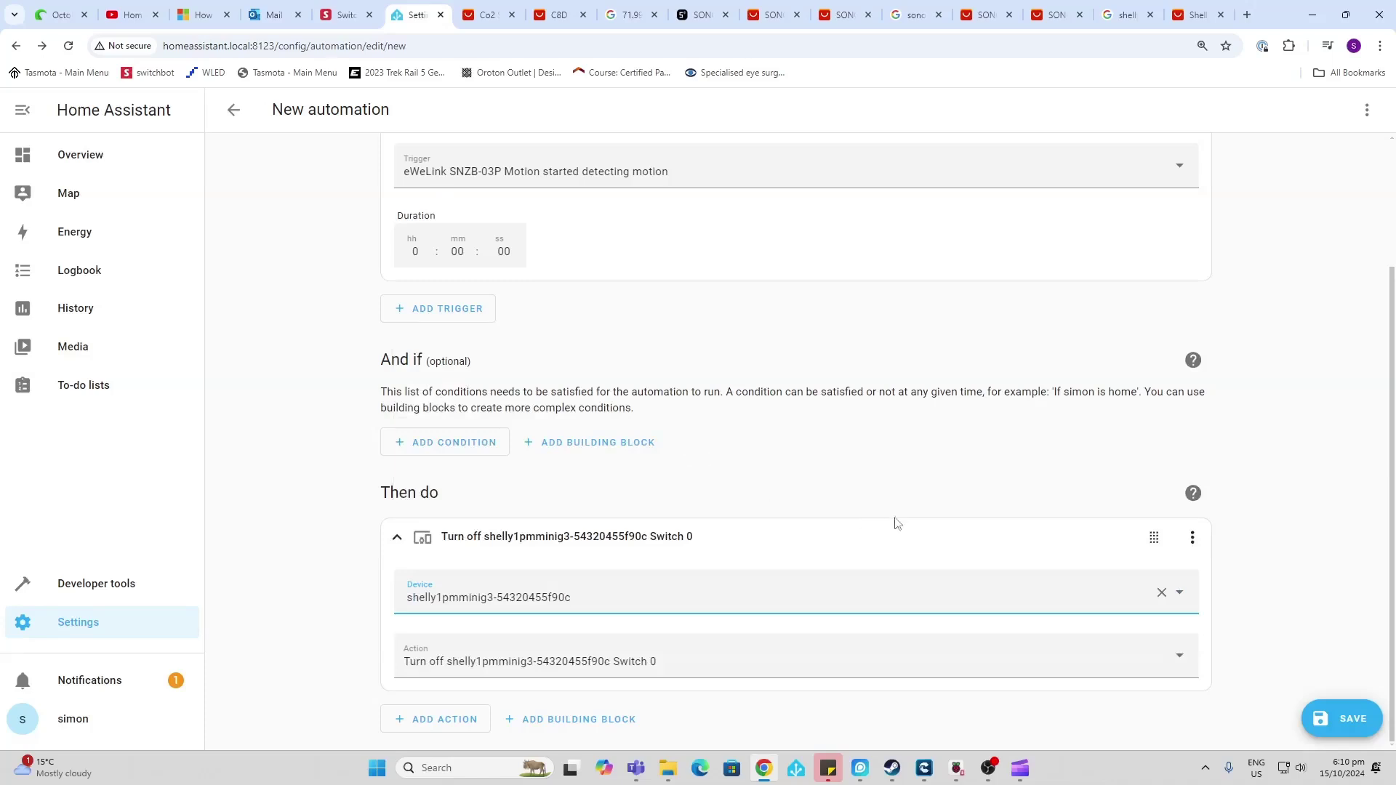
pyautogui.click(580, 669)
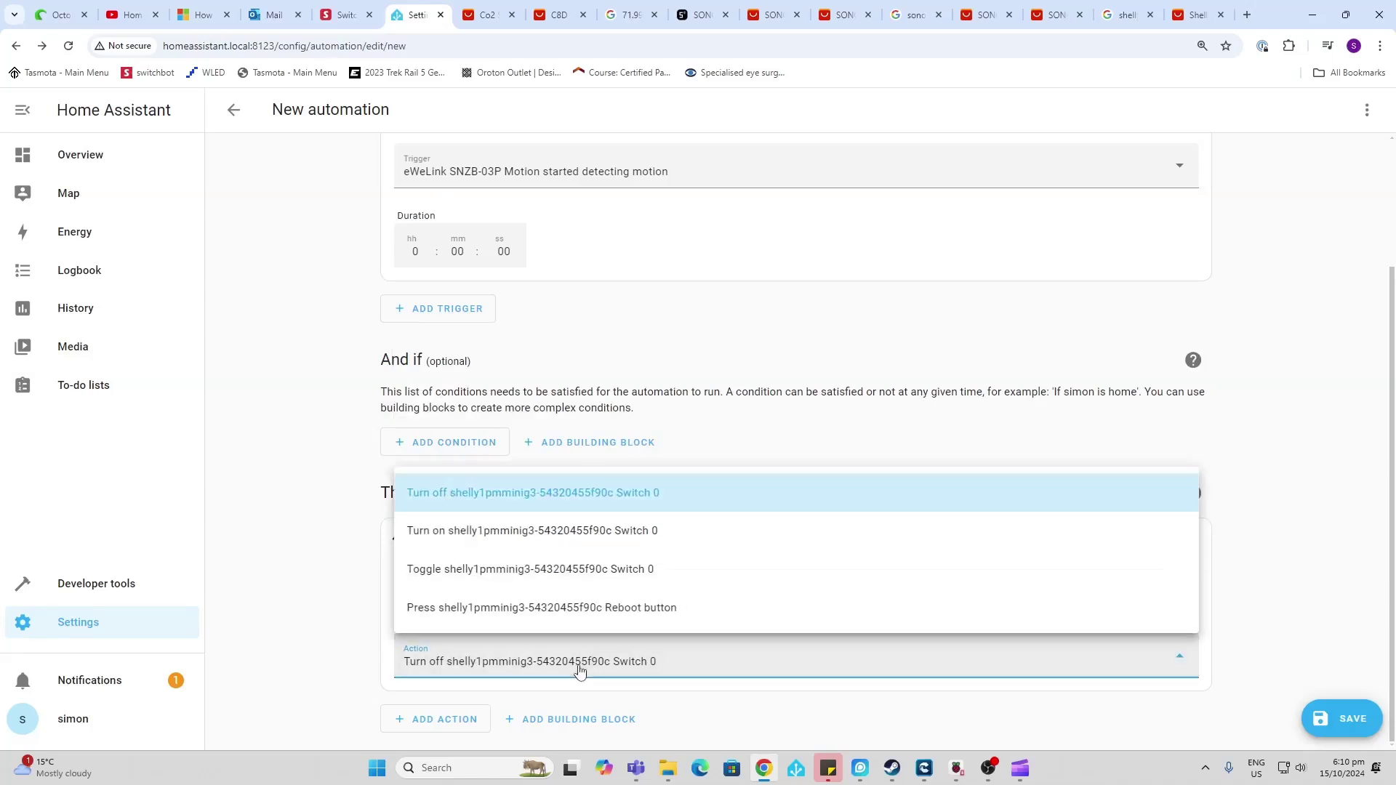
pyautogui.click(598, 532)
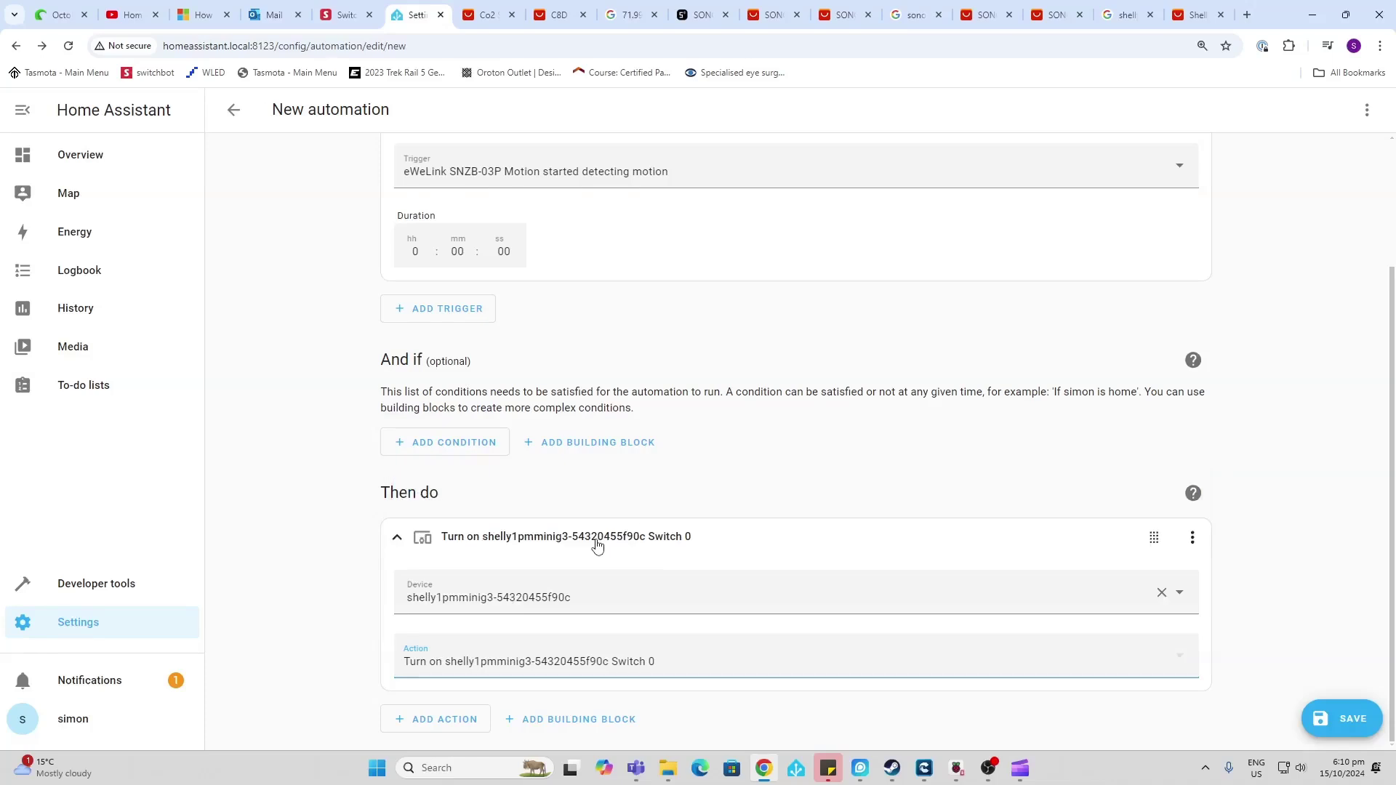
pyautogui.click(1355, 728)
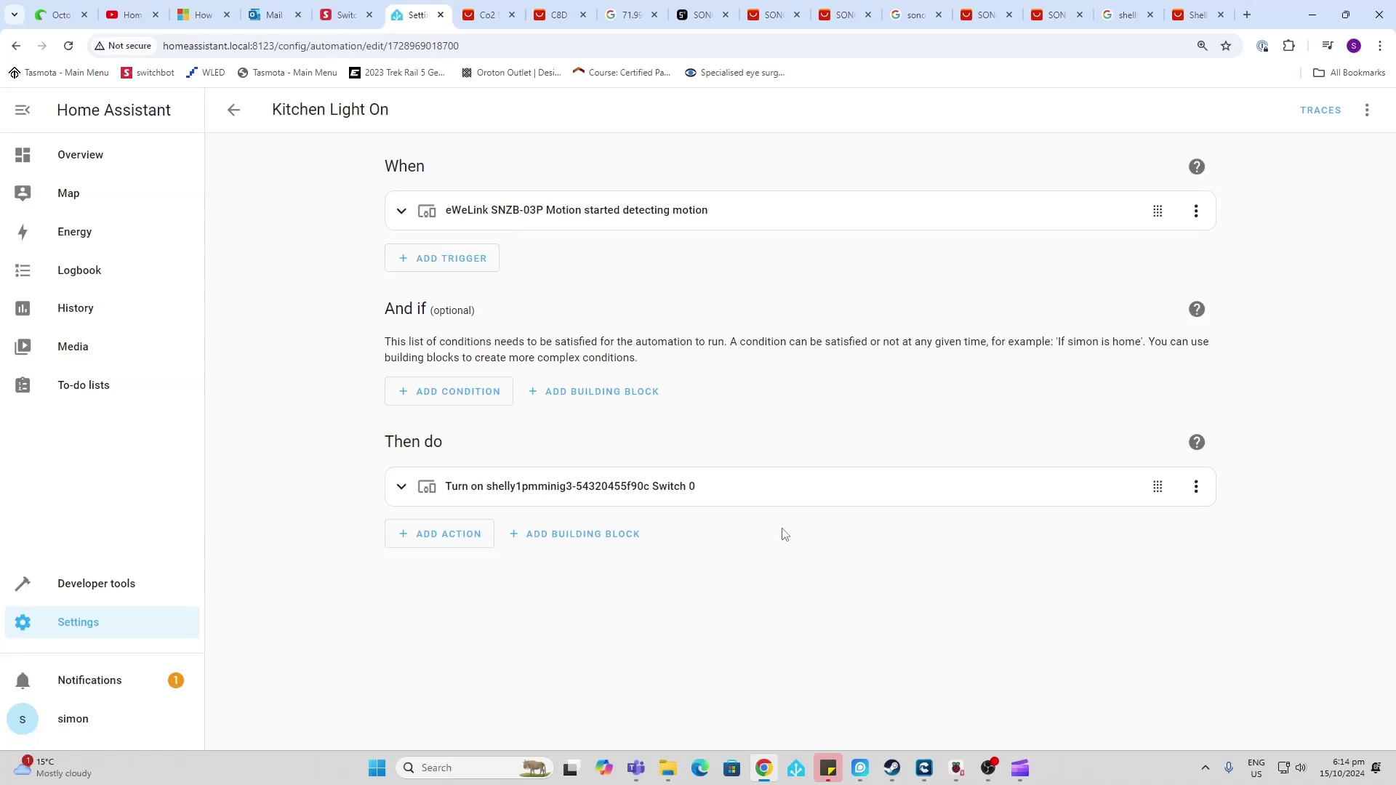
# Add a Sun condition with Before Sunrise and After Sunset ticked, and save the automation.
pyautogui.click(430, 398)
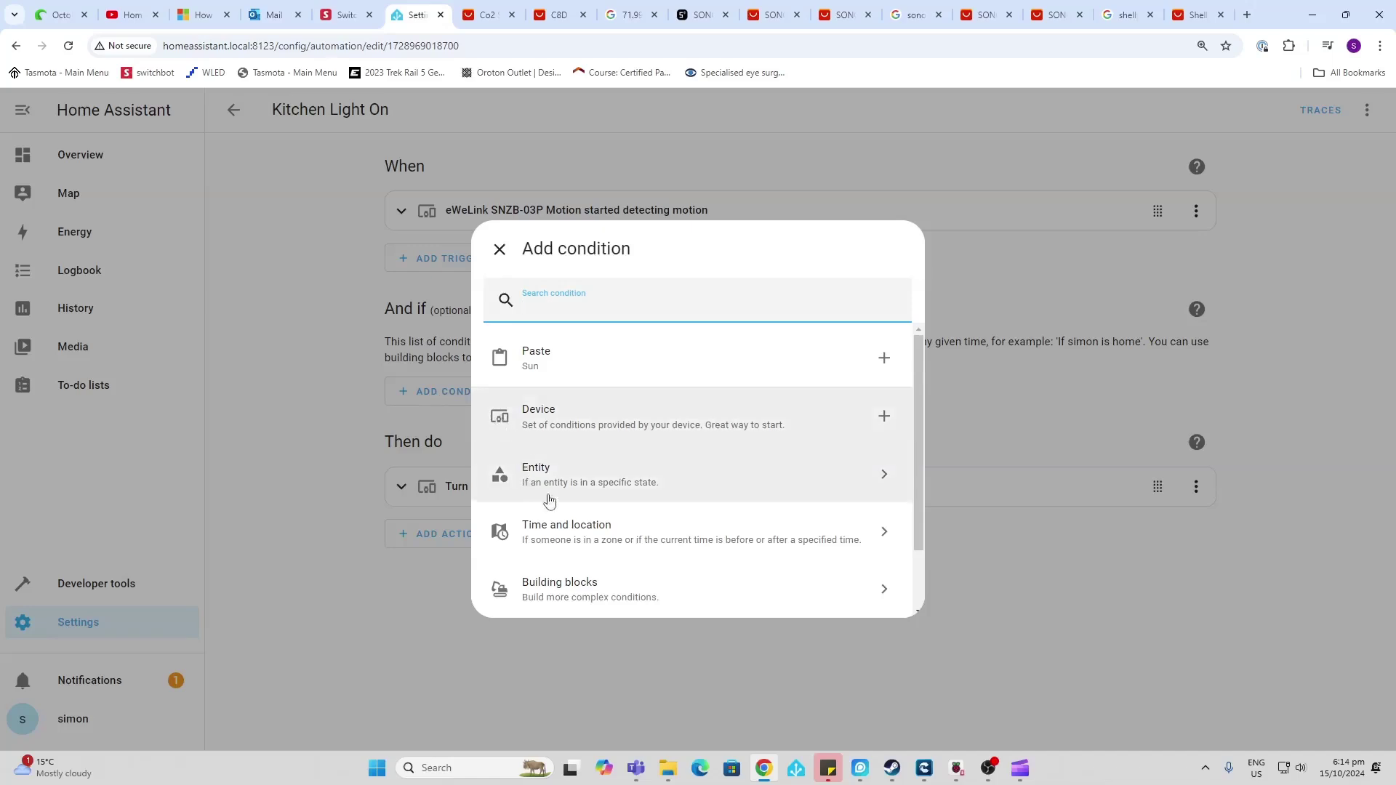
pyautogui.click(560, 538)
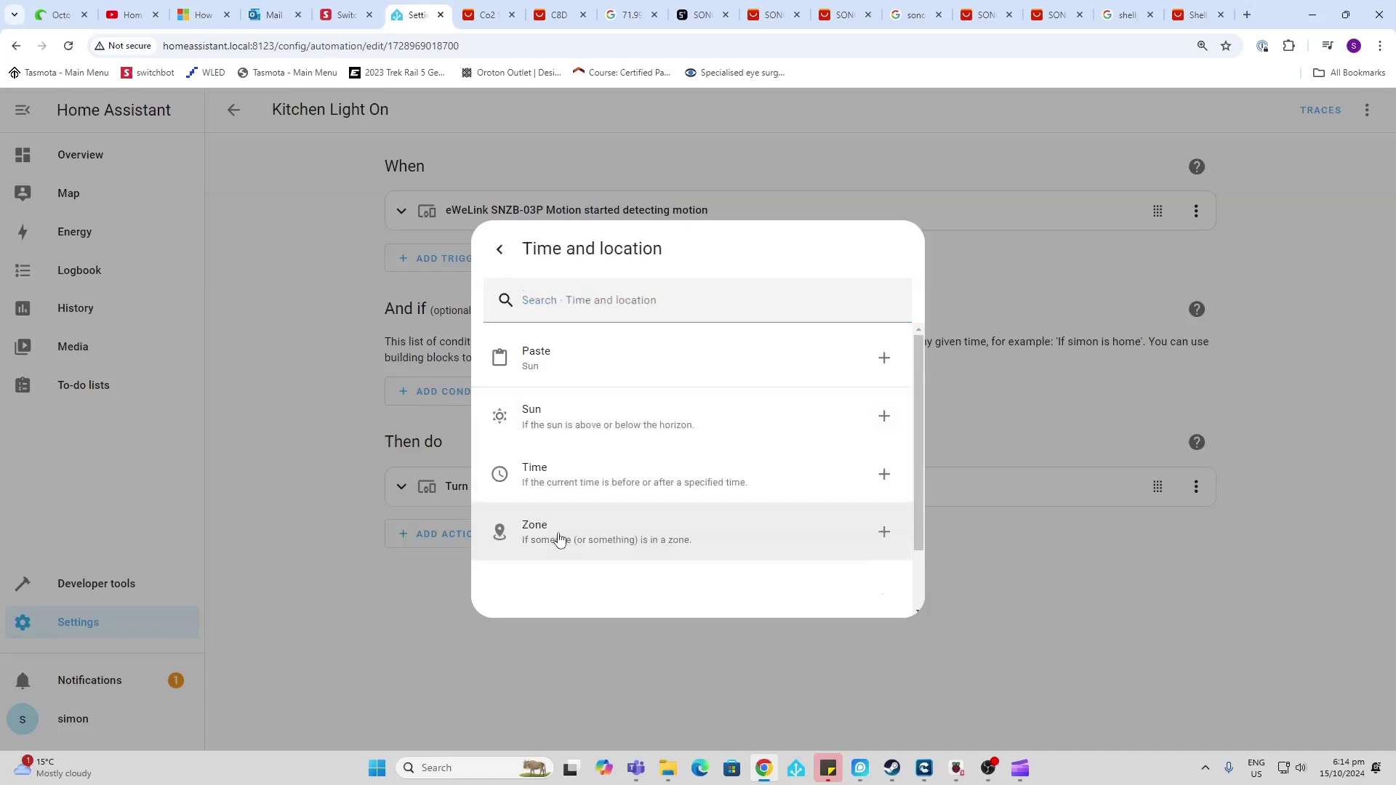
pyautogui.click(578, 418)
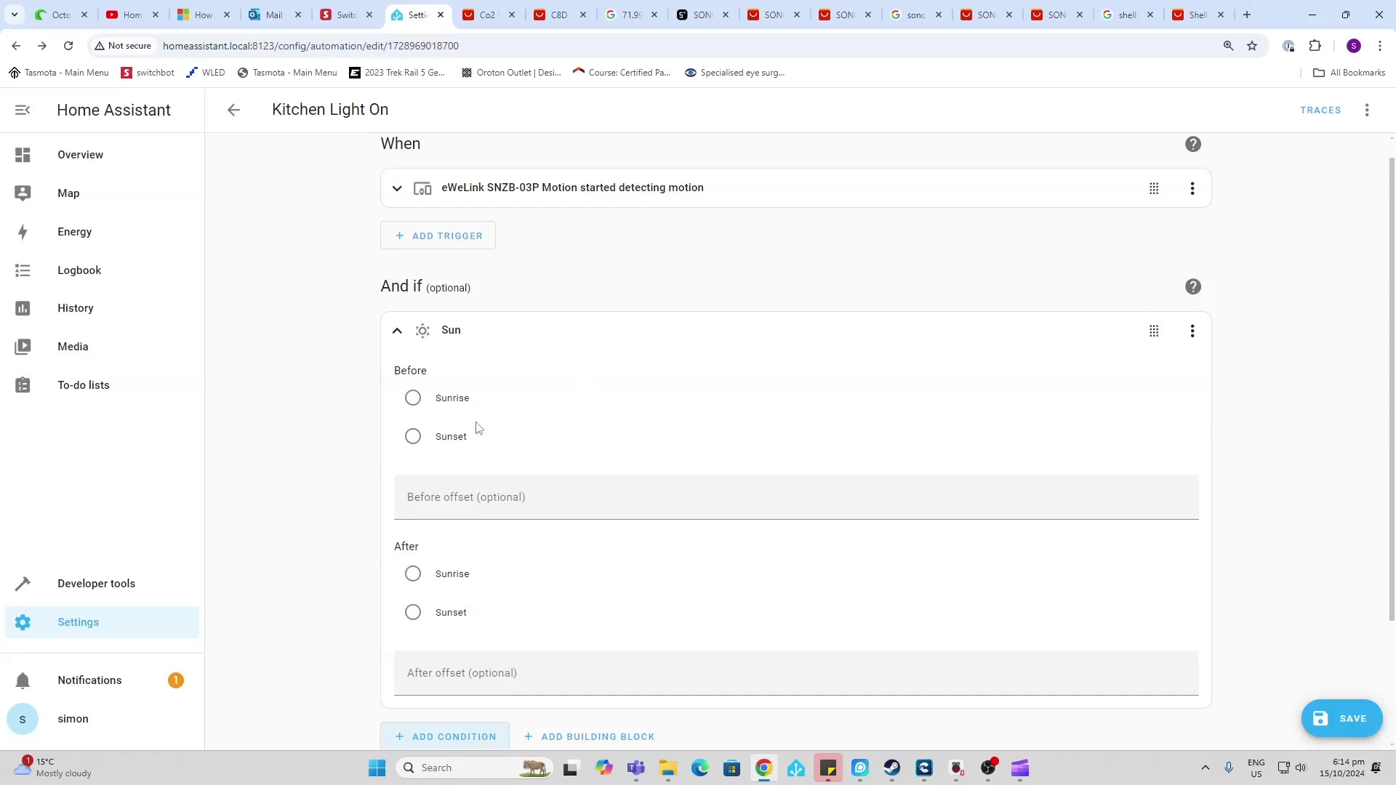
pyautogui.click(413, 402)
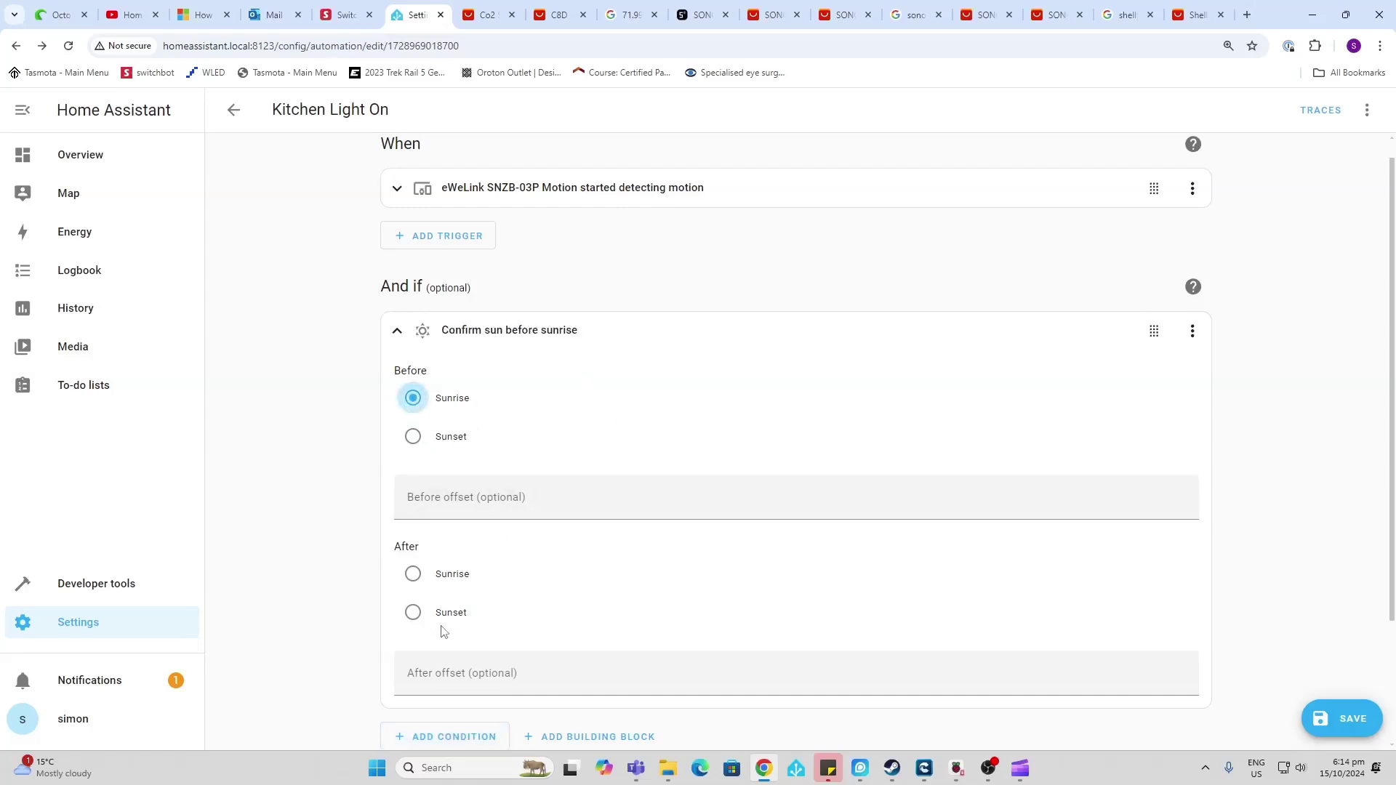
pyautogui.click(413, 616)
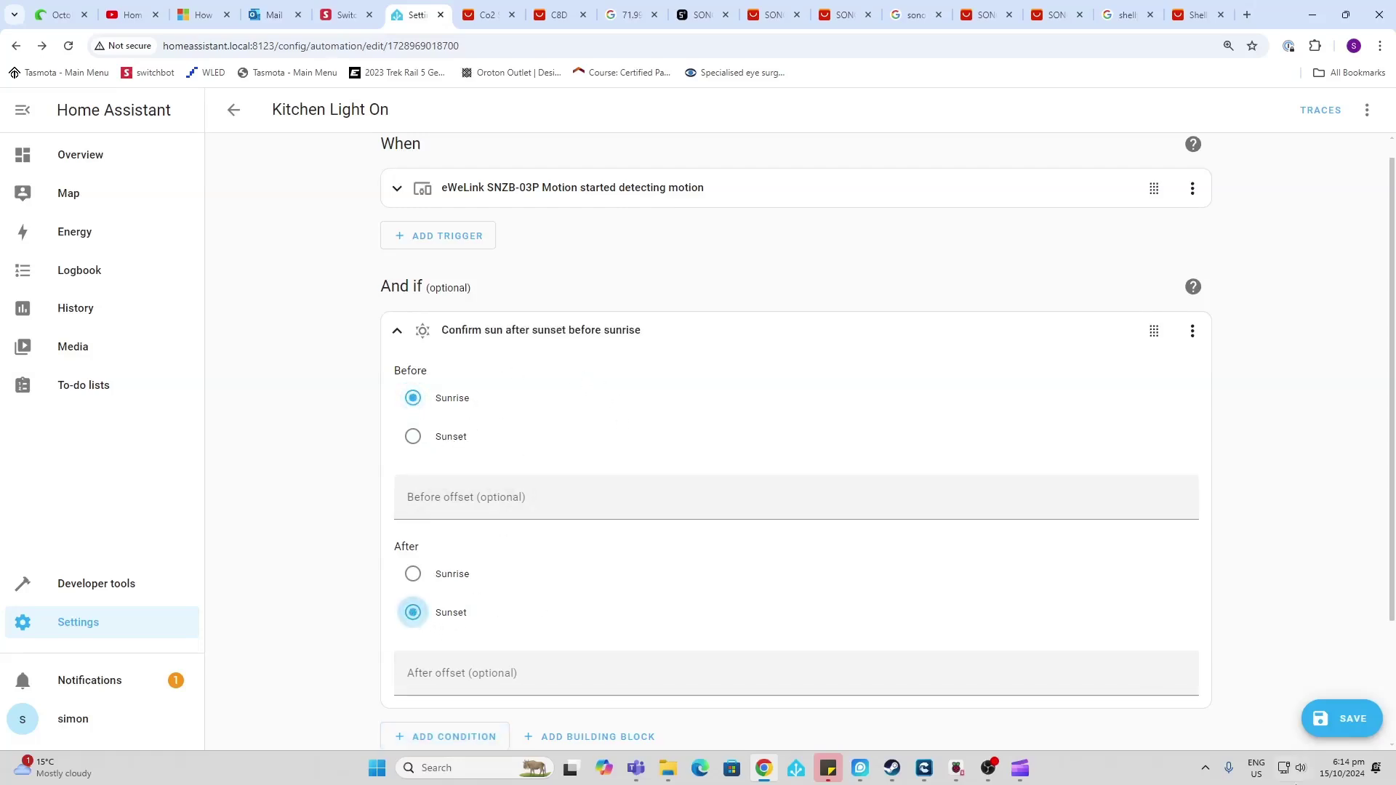
pyautogui.click(1346, 728)
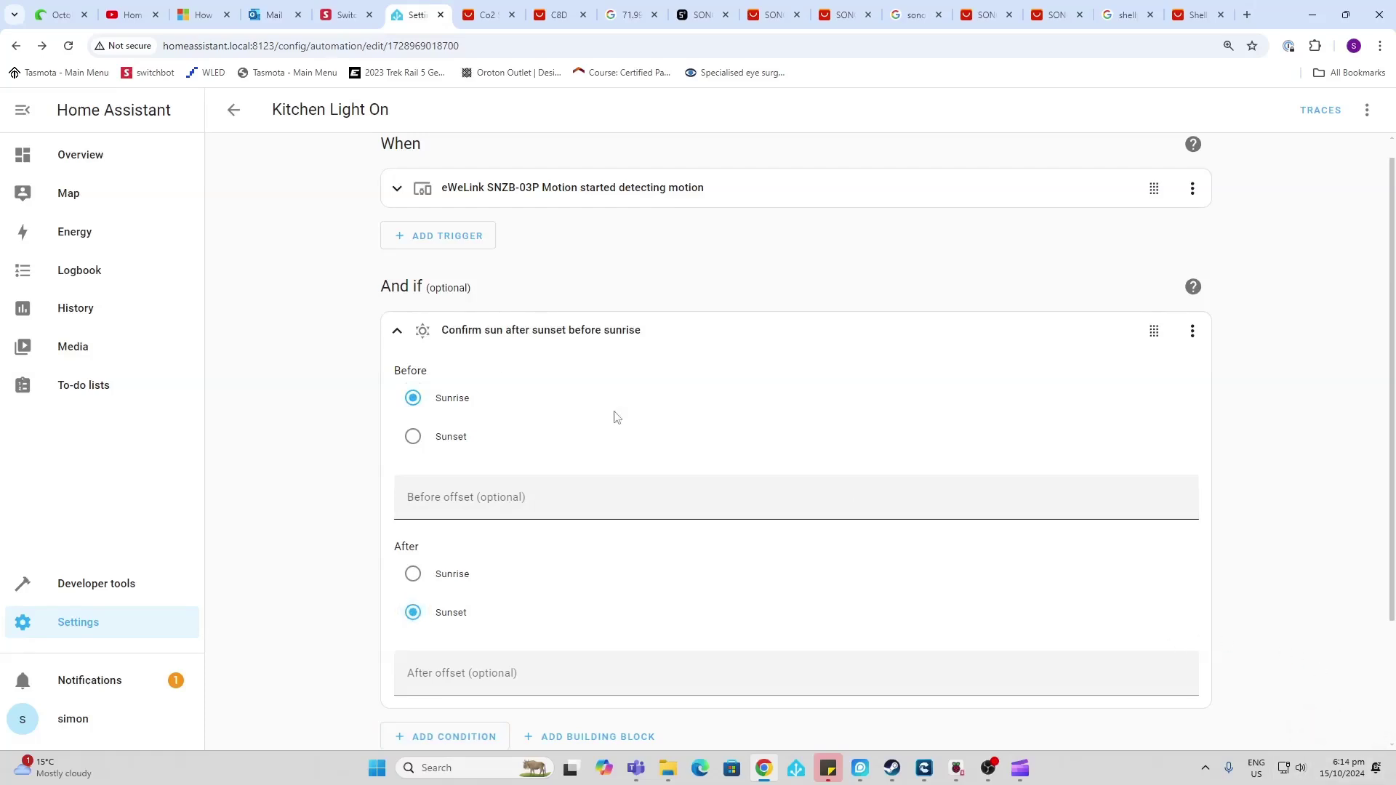
pyautogui.click(395, 332)
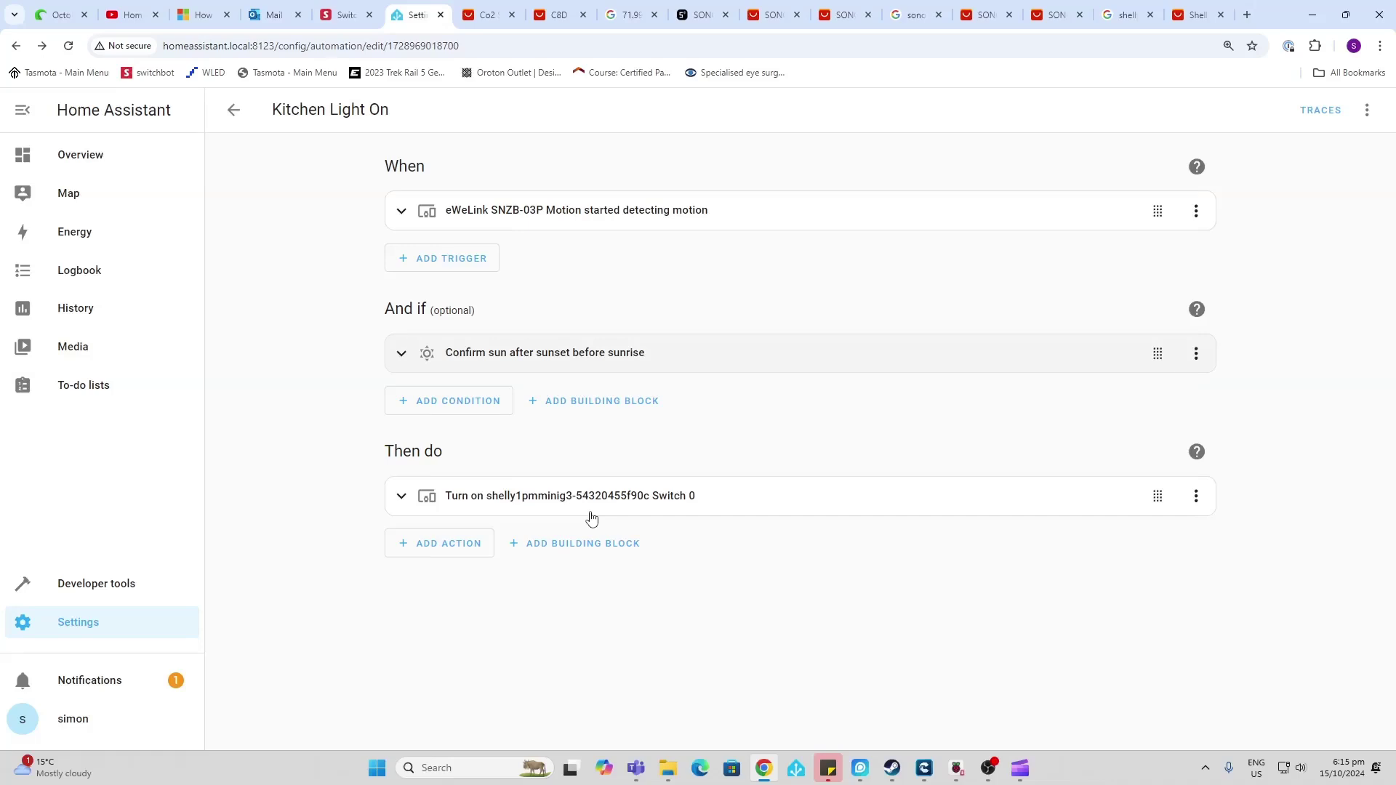
# Duplicate the Kitchen Light On automation.
pyautogui.click(1367, 111)
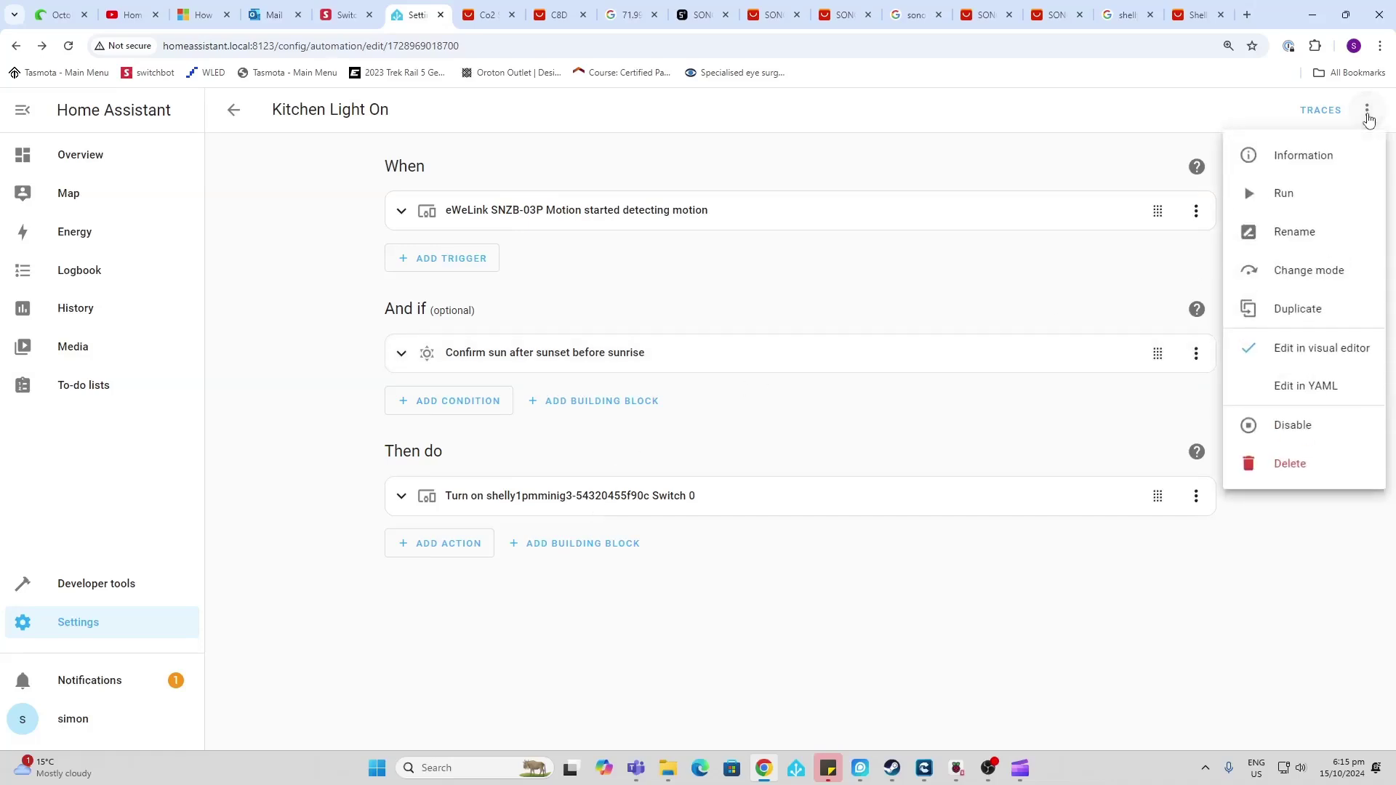
pyautogui.click(1309, 312)
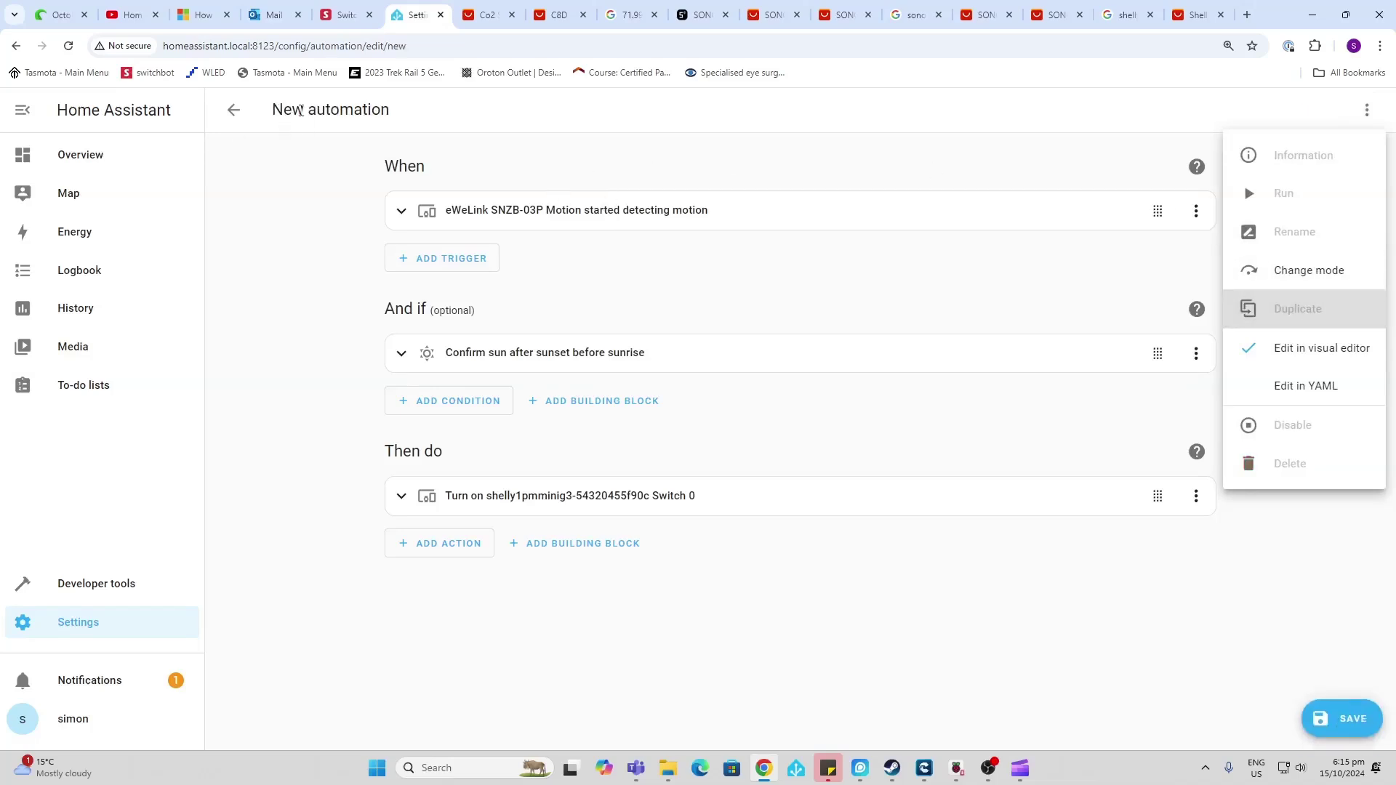
pyautogui.click(705, 298)
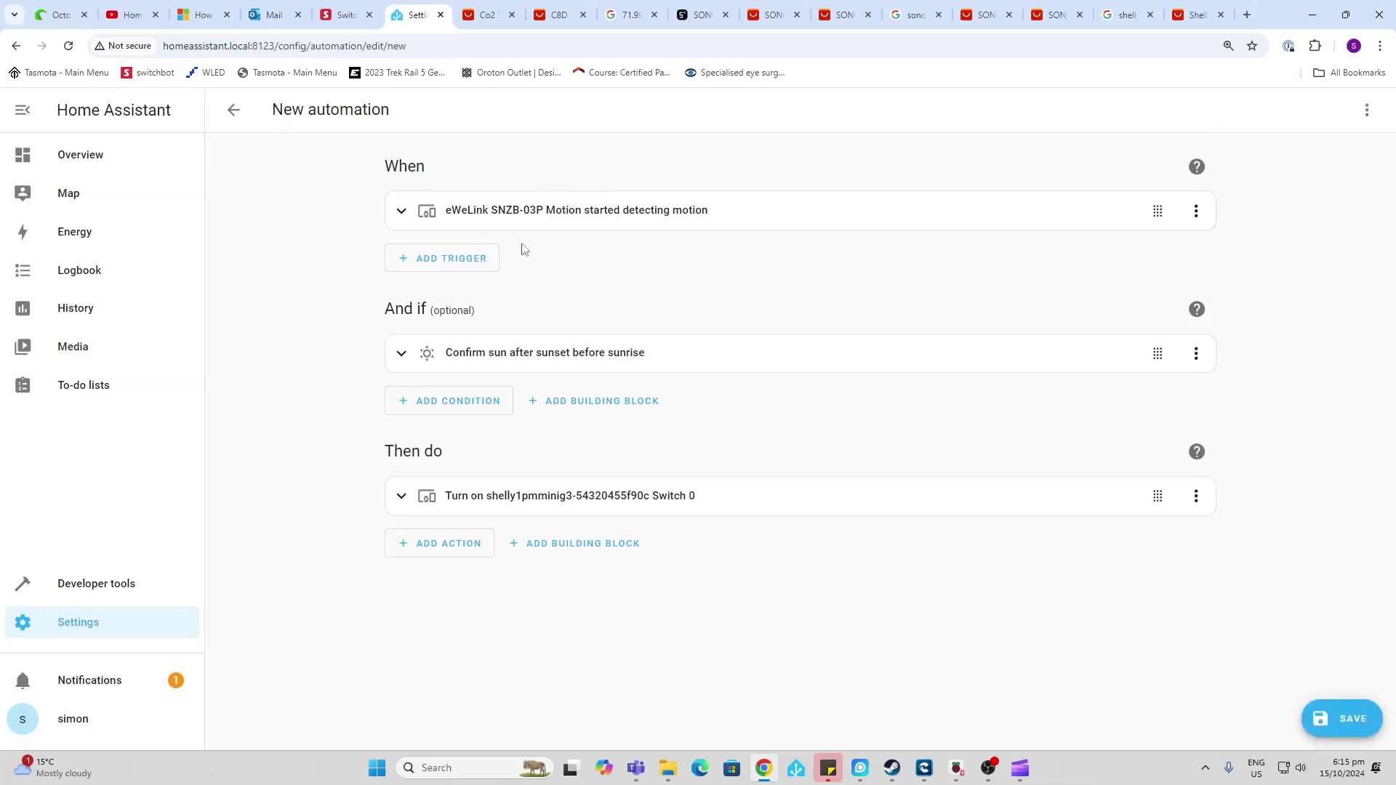
# Change the copy's trigger to 'Motion stopped detecting motion' and begin editing its switch action.
pyautogui.click(399, 215)
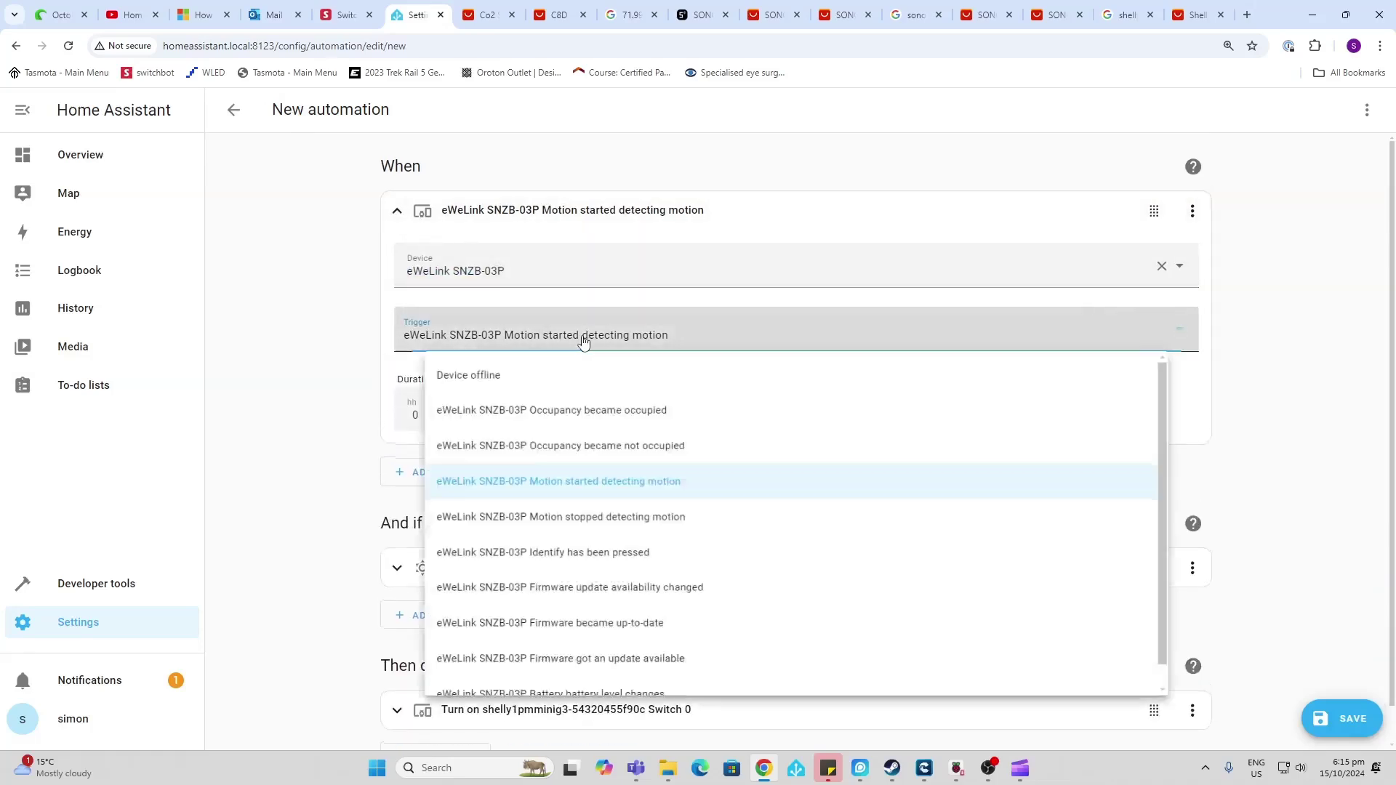
pyautogui.click(584, 339)
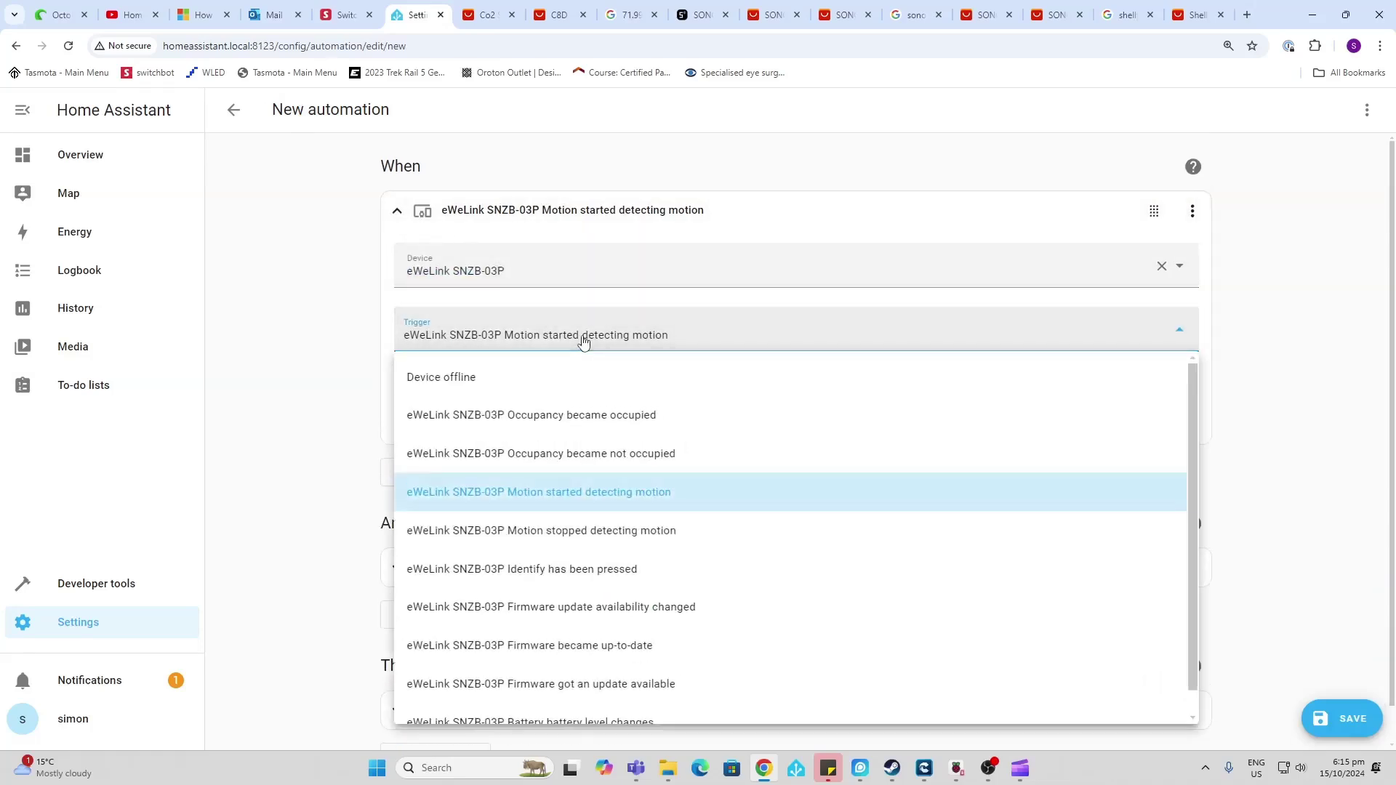
pyautogui.click(591, 531)
pyautogui.scroll(-1, 247, 509)
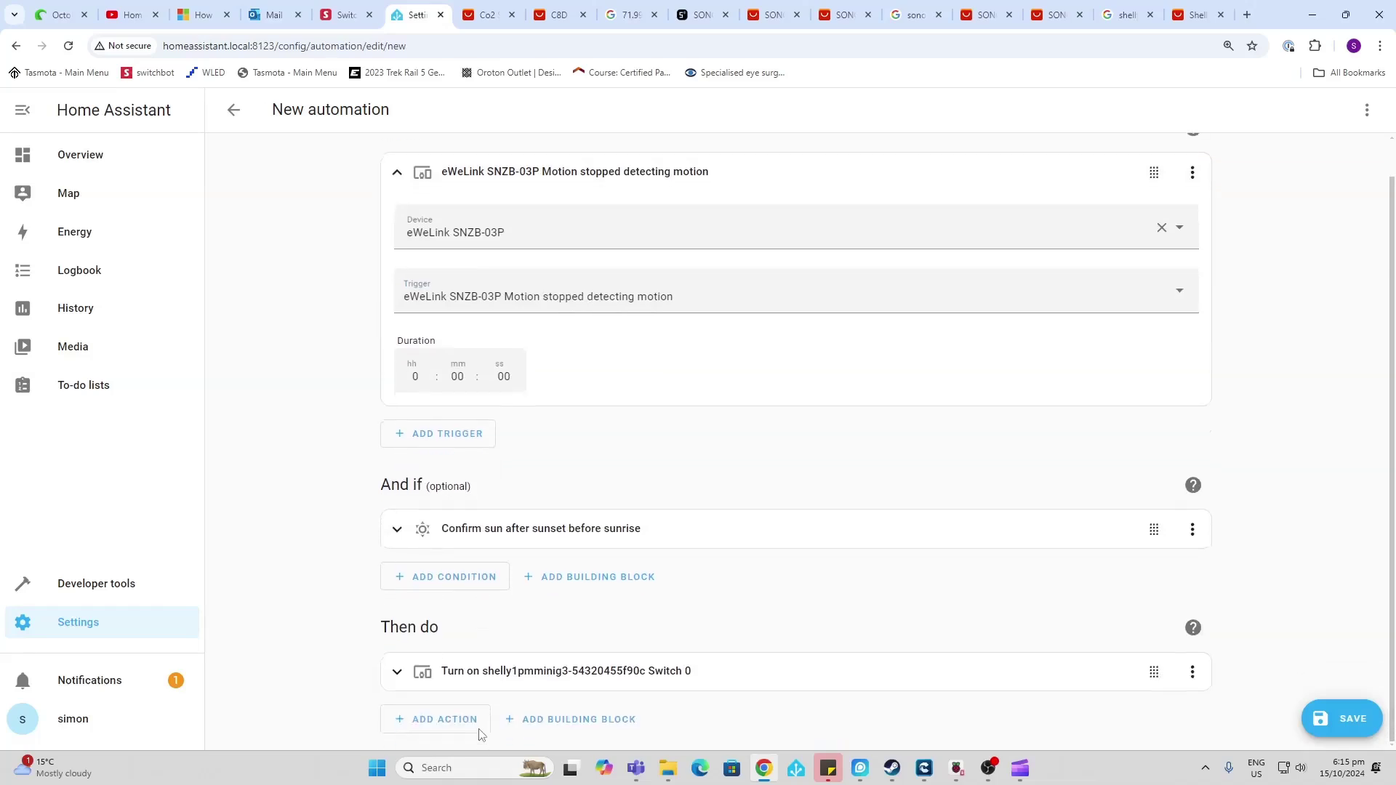
pyautogui.click(397, 673)
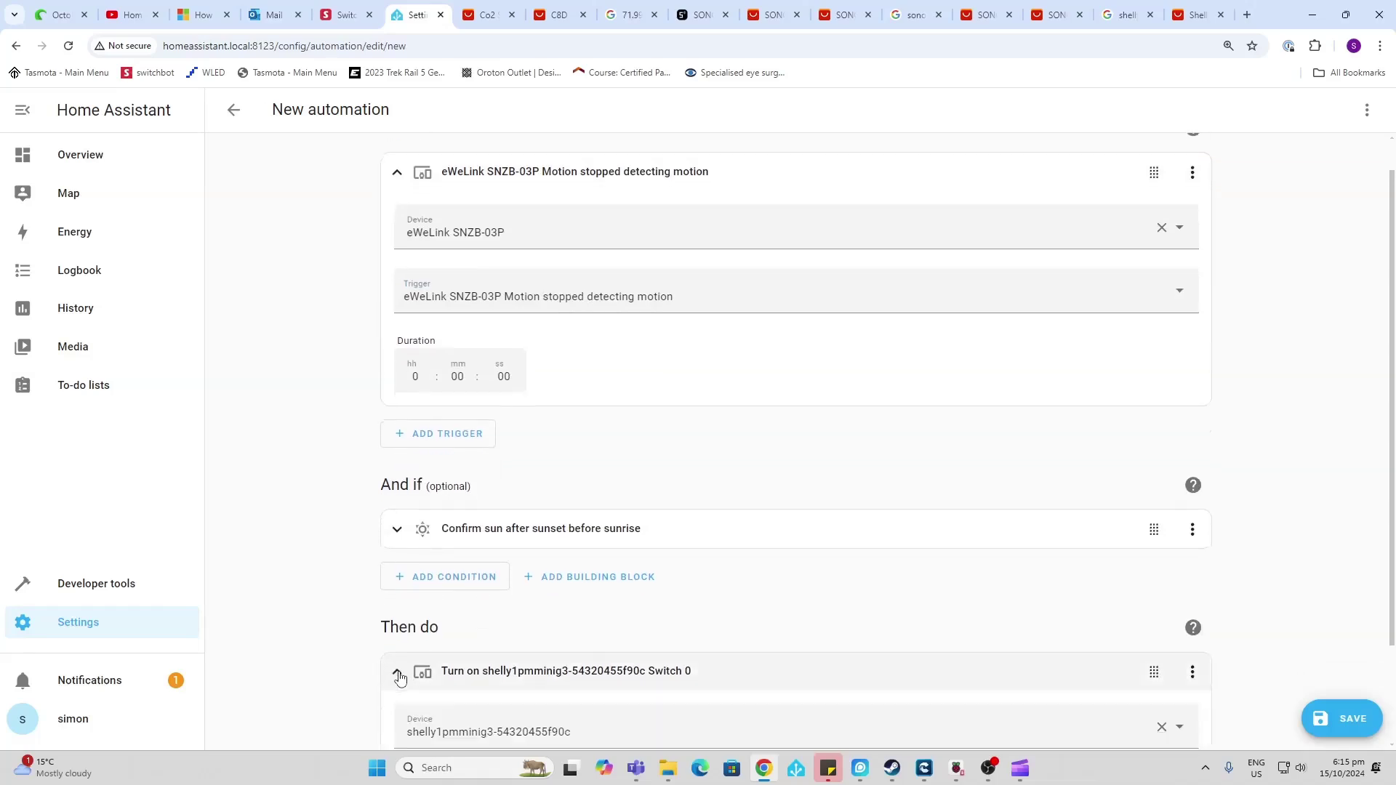
pyautogui.scroll(-3, 364, 664)
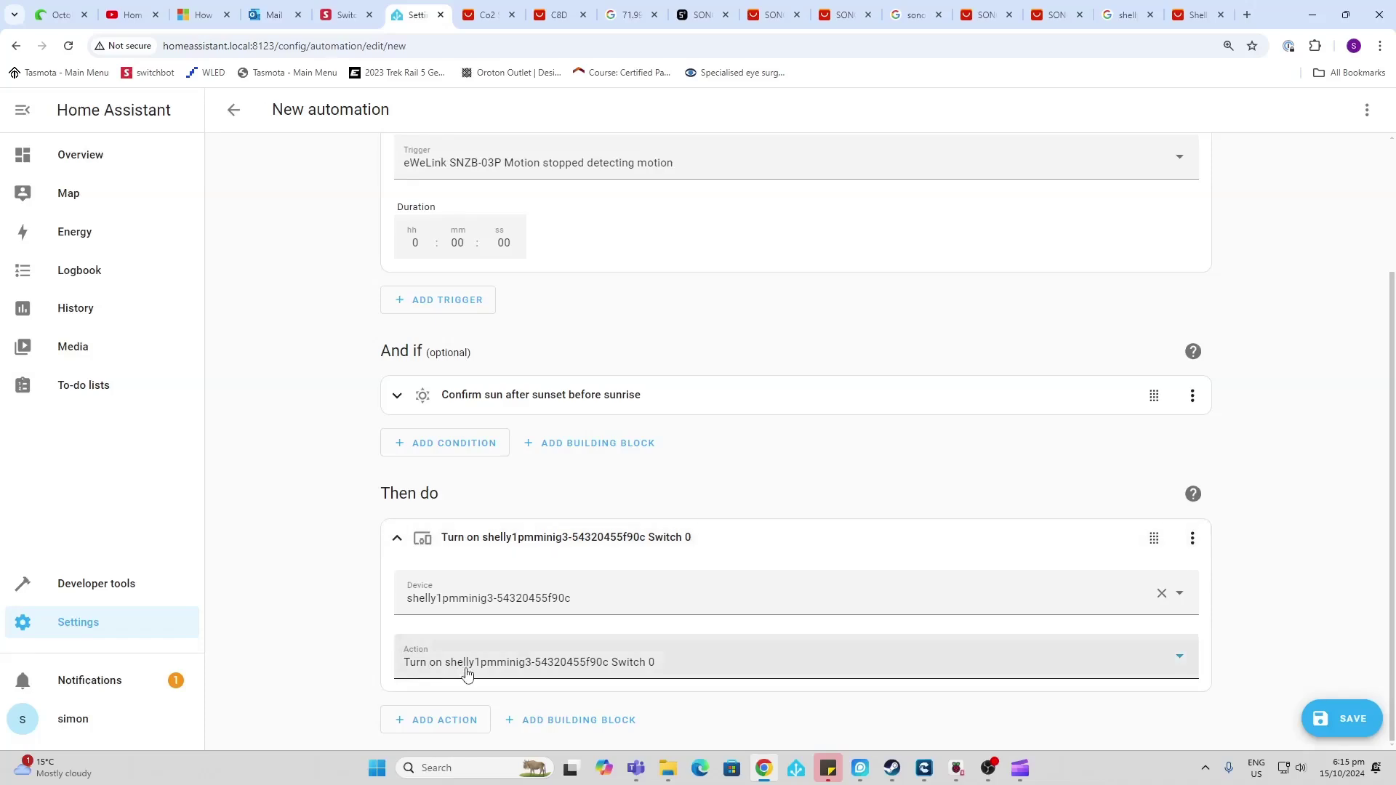
pyautogui.click(465, 671)
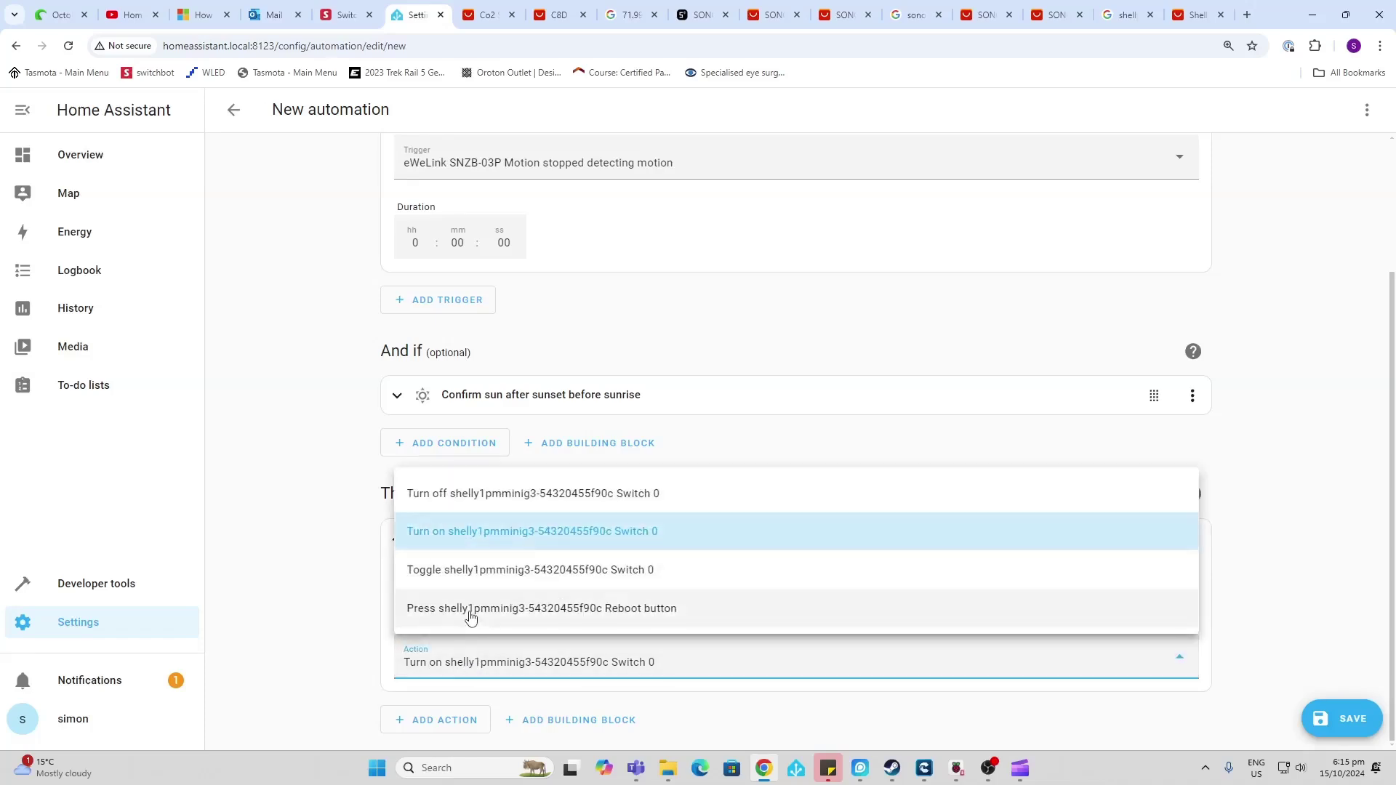
# Make the action Turn off Switch 0, then save and select the default name for replacing.
pyautogui.click(474, 494)
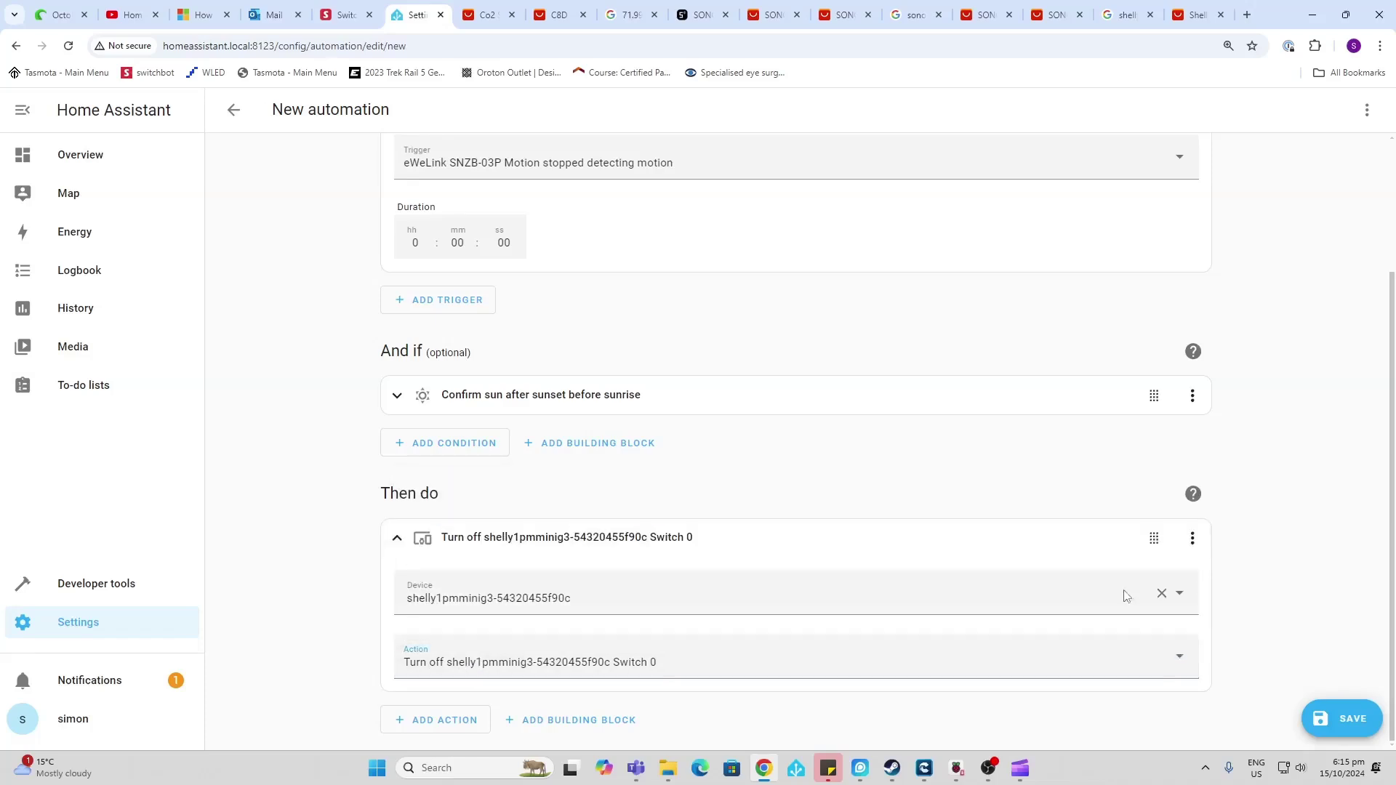
pyautogui.click(1355, 725)
pyautogui.hotkey('ctrl', 'a')
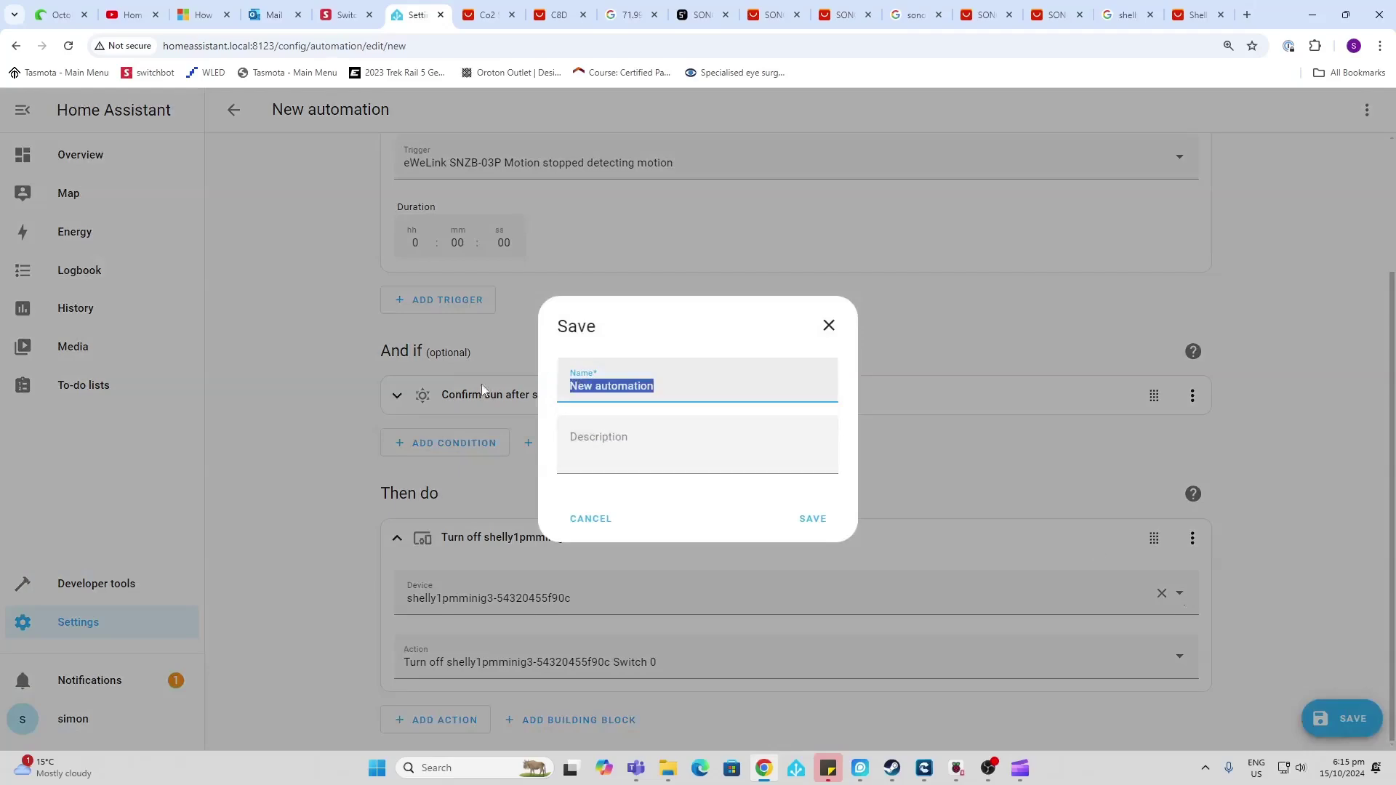